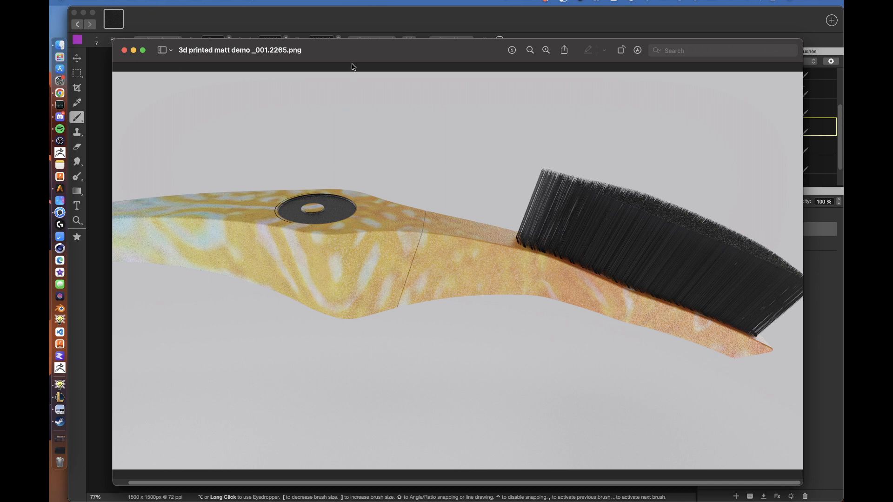
Step: Put away the rendered toothbrush preview image and hide Layer 3 in the square texture document
{"action": "left_click_drag", "start_coordinate": [353, 67], "coordinate": [357, 82]}
{"action": "left_click", "coordinate": [134, 50]}
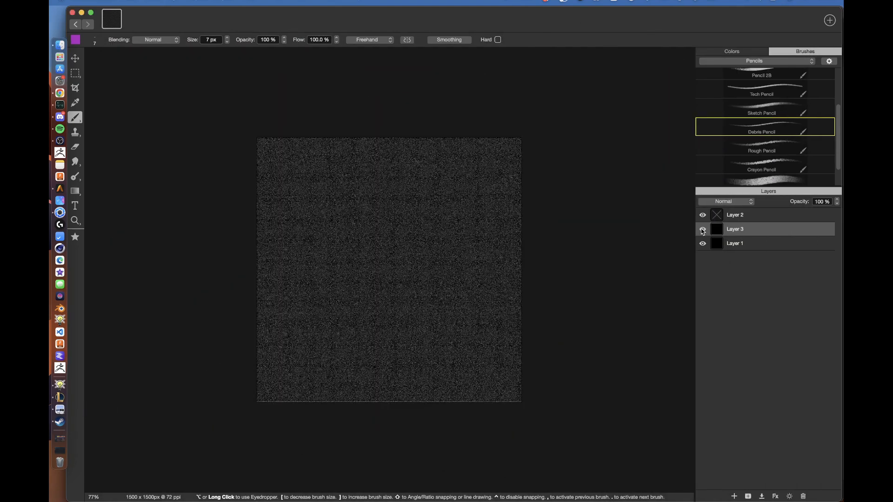
{"action": "left_click", "coordinate": [702, 229]}
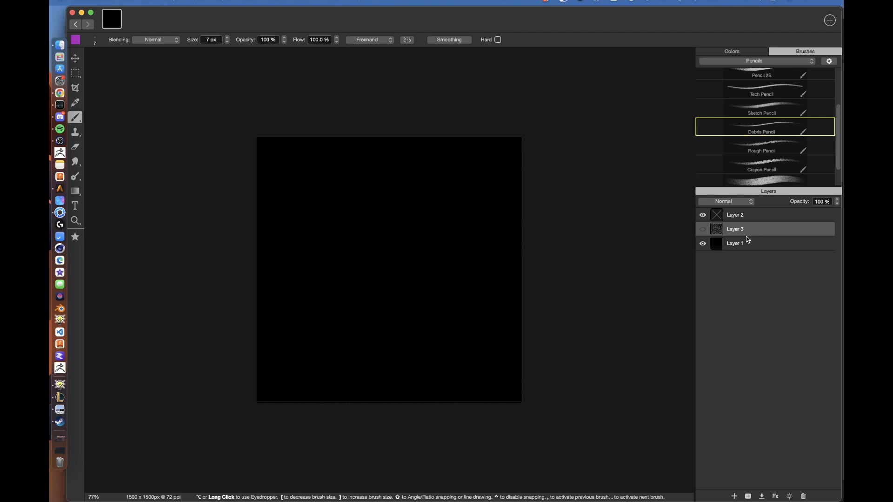
Step: Duplicate the black Layer 1 into a new layer above it
{"action": "left_click", "coordinate": [719, 245]}
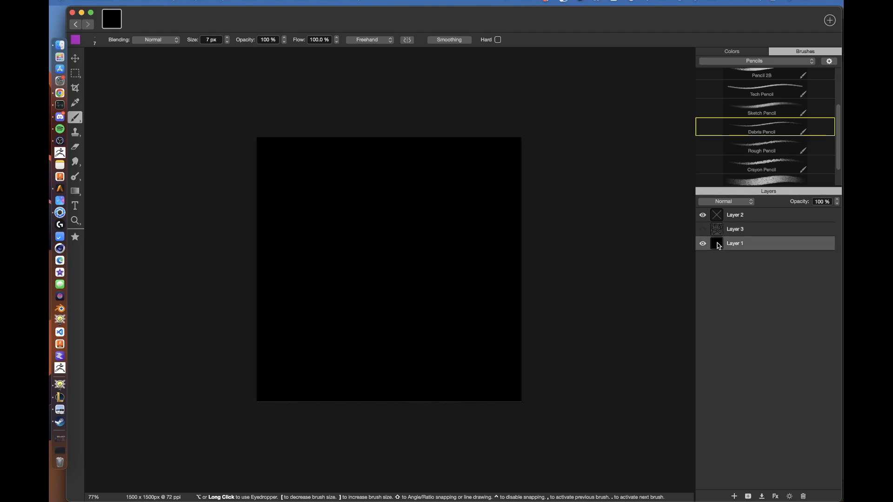
{"action": "key", "text": "super+c"}
{"action": "key", "text": "super+v"}
Step: Open the Add Noise filter for the copied black layer
{"action": "left_click", "coordinate": [281, 1]}
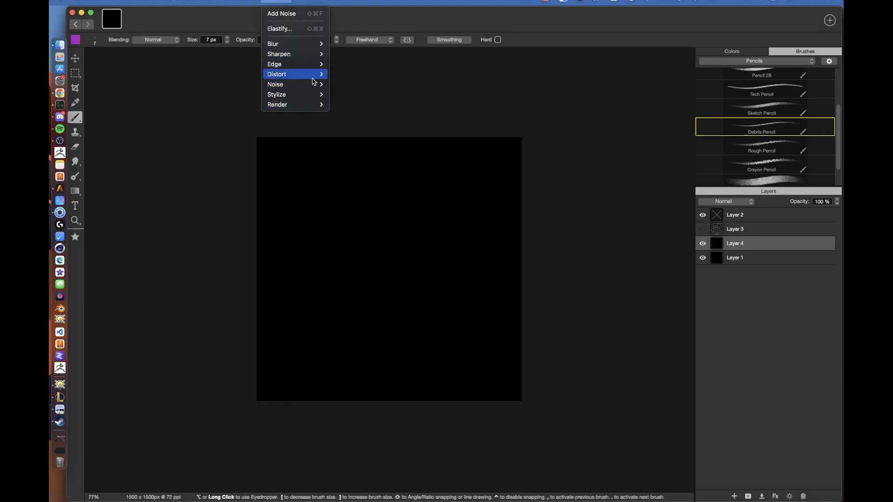
{"action": "mouse_move", "coordinate": [314, 88]}
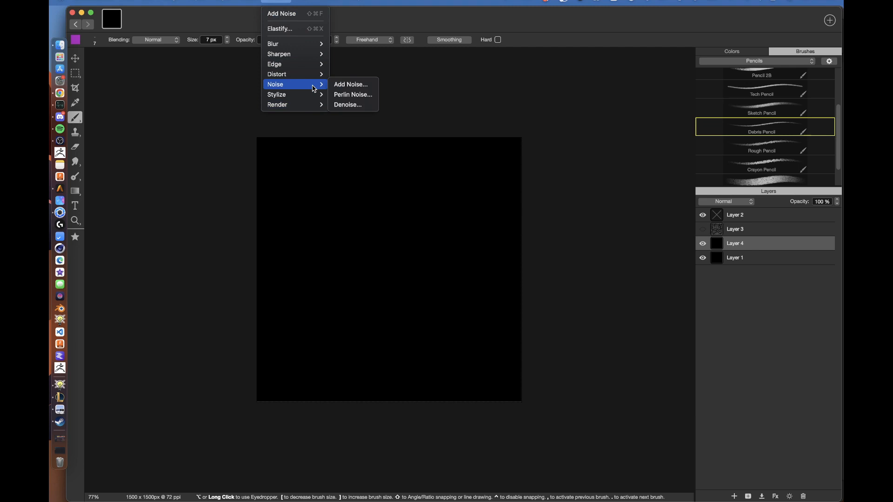
{"action": "mouse_move", "coordinate": [307, 48]}
{"action": "left_click", "coordinate": [349, 84]}
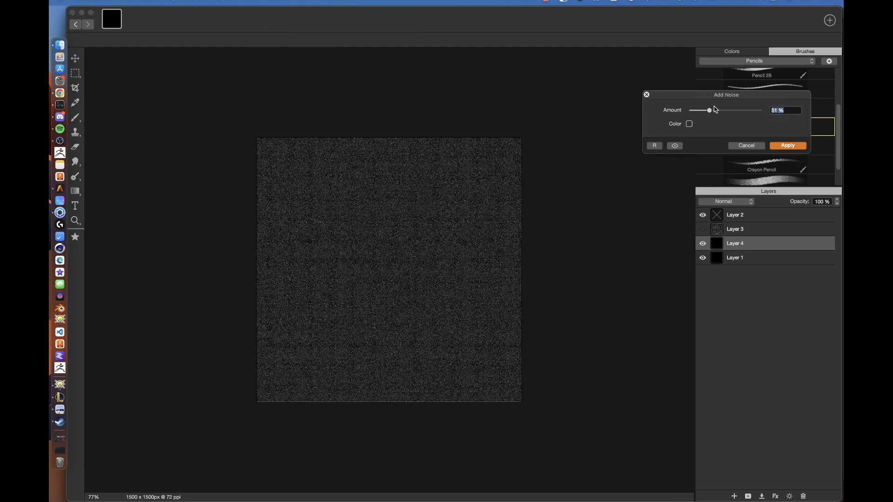
Step: Try a noise amount of 53% with color on and off, and lower the monochrome amount to about 45%
{"action": "left_click_drag", "start_coordinate": [713, 114], "coordinate": [710, 114]}
{"action": "left_click", "coordinate": [689, 124]}
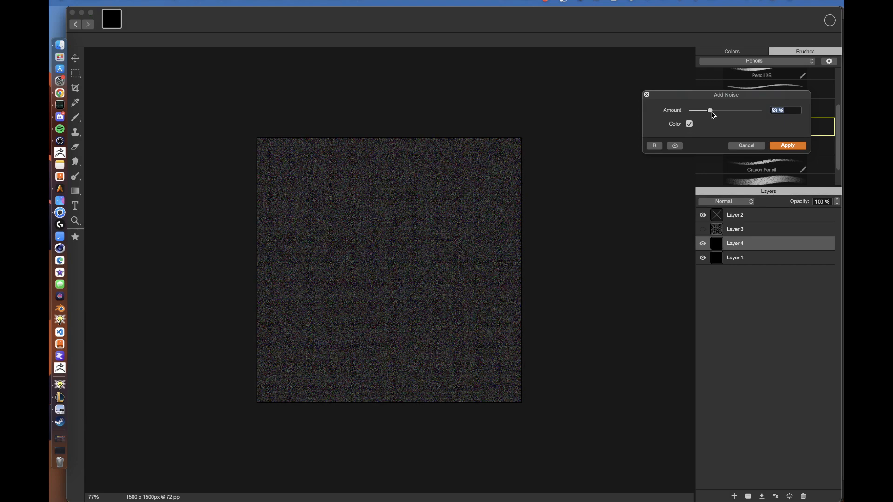
{"action": "left_click", "coordinate": [691, 125]}
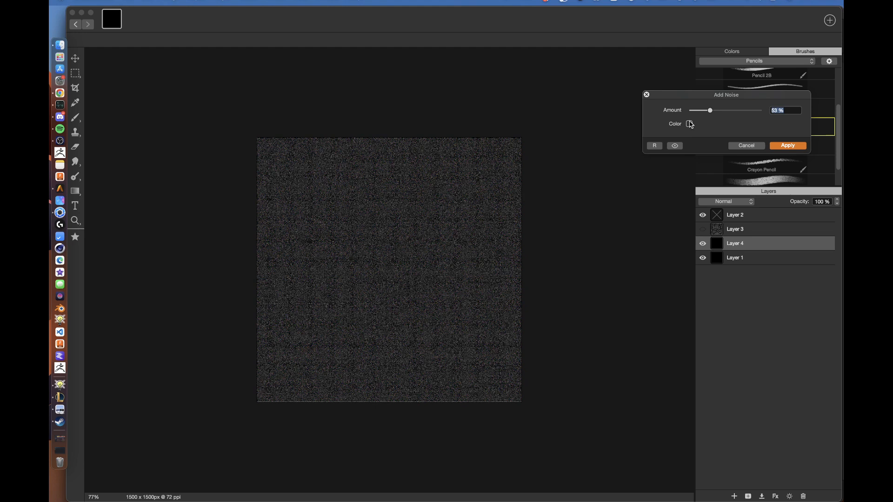
{"action": "mouse_move", "coordinate": [710, 111]}
{"action": "left_mouse_down"}
{"action": "mouse_move", "coordinate": [702, 114]}
{"action": "mouse_move", "coordinate": [708, 116]}
{"action": "left_mouse_up"}
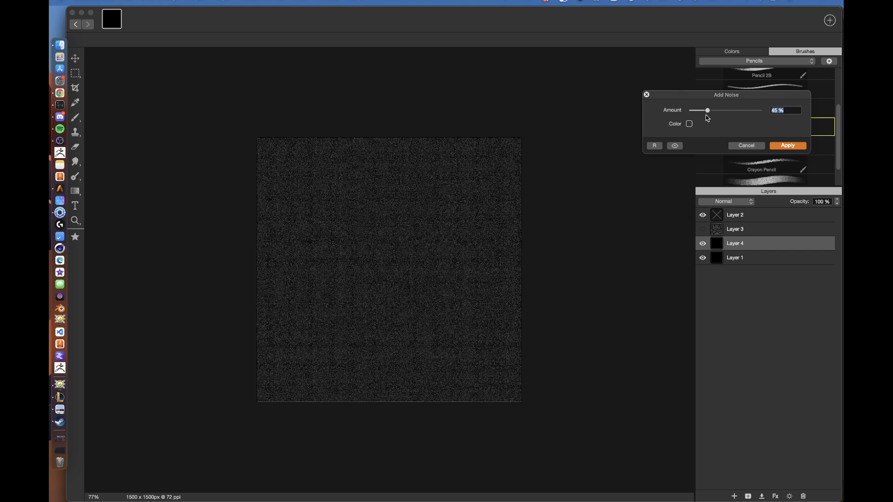
{"action": "left_click_drag", "start_coordinate": [705, 118], "coordinate": [706, 120]}
Step: Apply monochrome noise to the copied black layer with an amount of just under 39%
{"action": "scroll", "coordinate": [389, 215], "scroll_direction": "up", "scroll_amount": 5, "text": "alt"}
{"action": "scroll", "coordinate": [523, 255], "scroll_direction": "up", "scroll_amount": 5, "text": "alt"}
{"action": "key", "text": "BackSpace"}
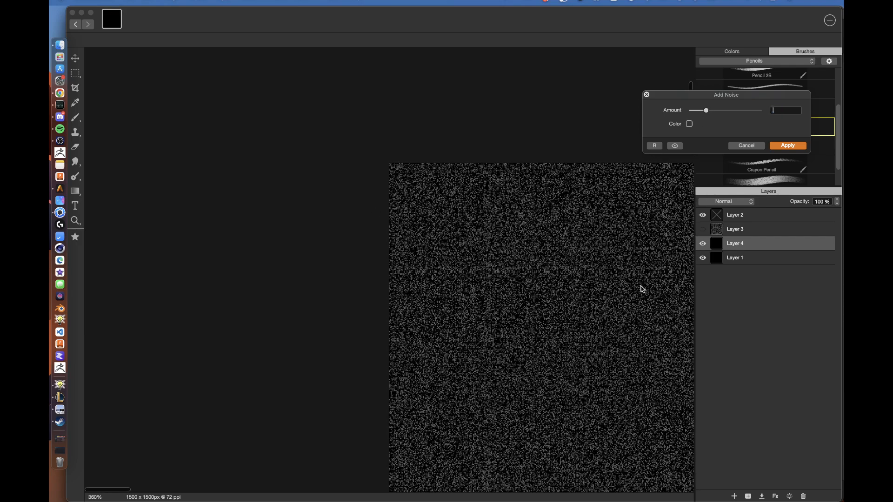
{"action": "scroll", "coordinate": [640, 285], "scroll_direction": "down", "scroll_amount": 1, "text": "alt"}
{"action": "left_click_drag", "start_coordinate": [641, 286], "coordinate": [357, 217]}
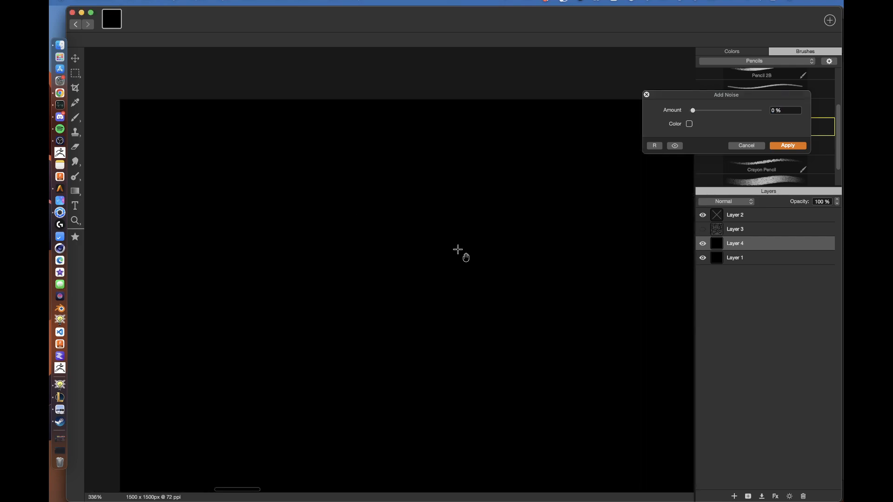
{"action": "left_click_drag", "start_coordinate": [693, 111], "coordinate": [706, 119]}
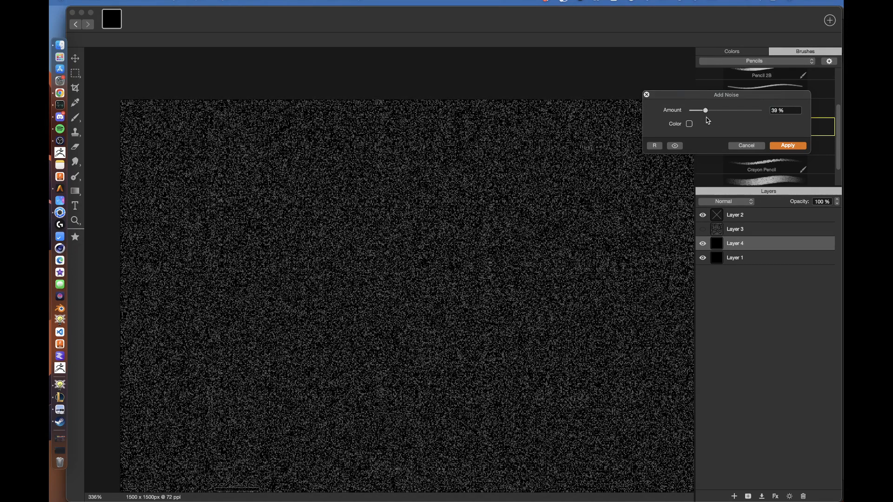
{"action": "scroll", "coordinate": [421, 252], "scroll_direction": "down", "scroll_amount": 3}
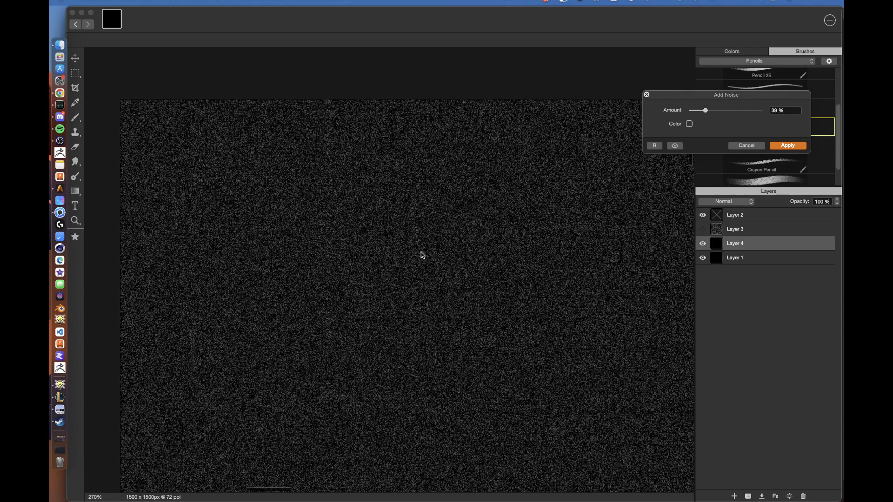
{"action": "scroll", "coordinate": [421, 253], "scroll_direction": "down", "scroll_amount": 2}
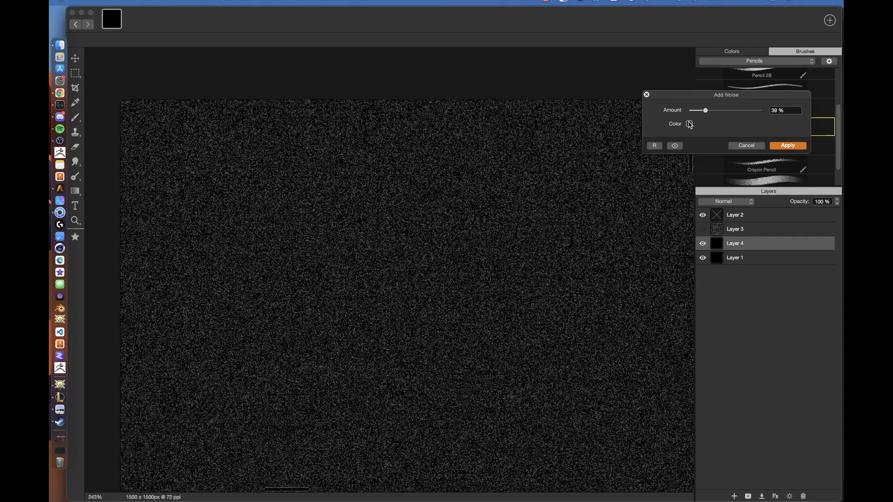
{"action": "left_click_drag", "start_coordinate": [706, 111], "coordinate": [704, 114]}
{"action": "left_click", "coordinate": [787, 145]}
Step: Toggle the noise layers' visibility off and on, leaving both Layer 3 and Layer 4 shown
{"action": "left_click", "coordinate": [703, 229]}
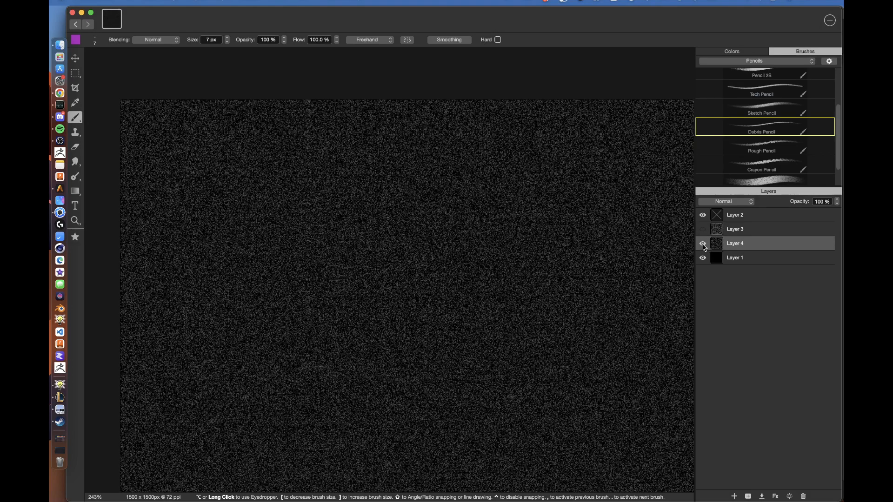
{"action": "left_click", "coordinate": [703, 229]}
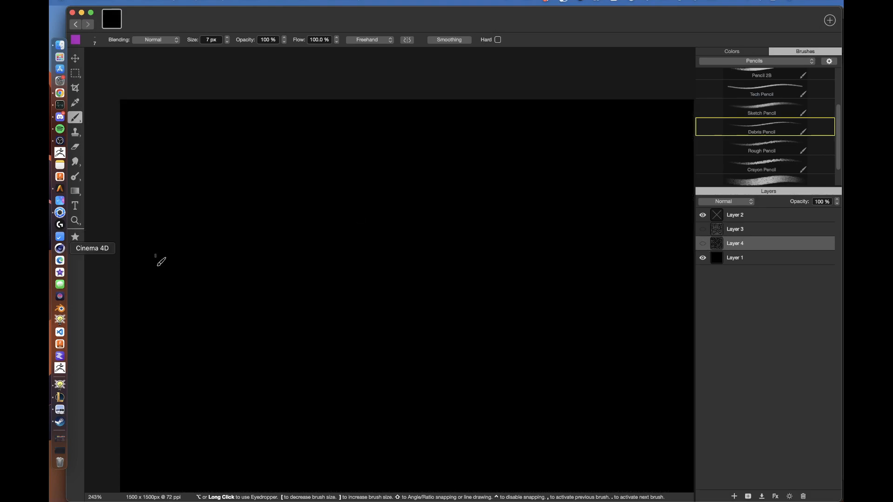
{"action": "left_click", "coordinate": [702, 229]}
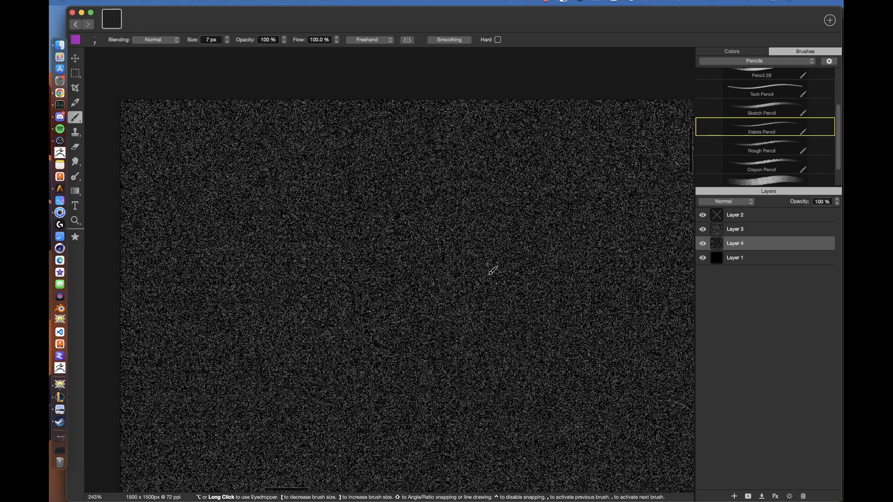
Step: Switch to KeyShot, resume the paused real-time render and open the material graph of the patterned toothbrush handle
{"action": "left_click", "coordinate": [60, 213]}
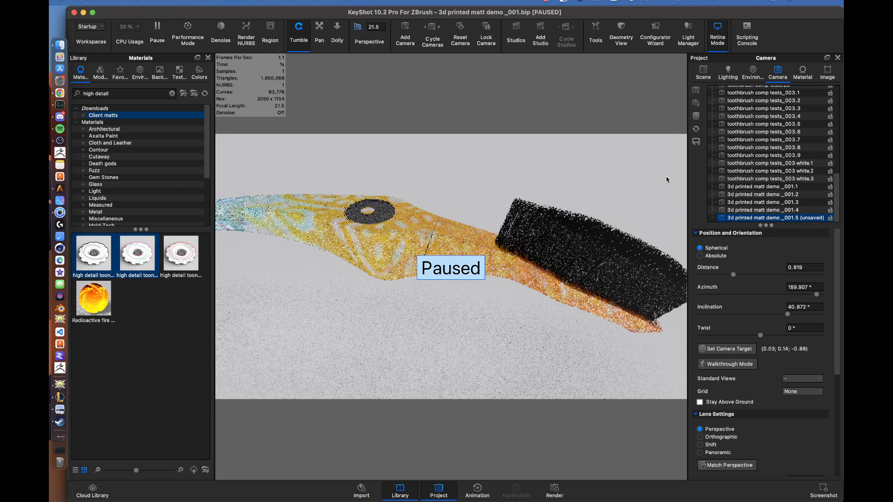
{"action": "left_click", "coordinate": [157, 31]}
{"action": "double_click", "coordinate": [472, 257]}
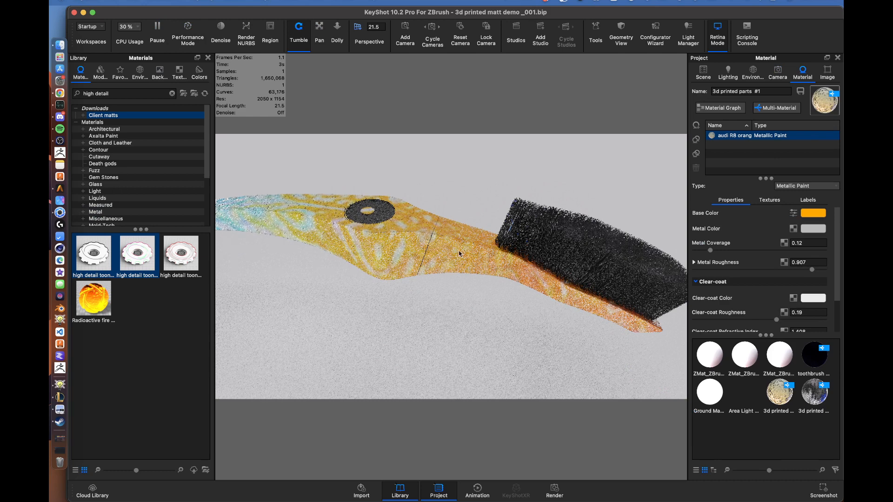
{"action": "left_click", "coordinate": [716, 110]}
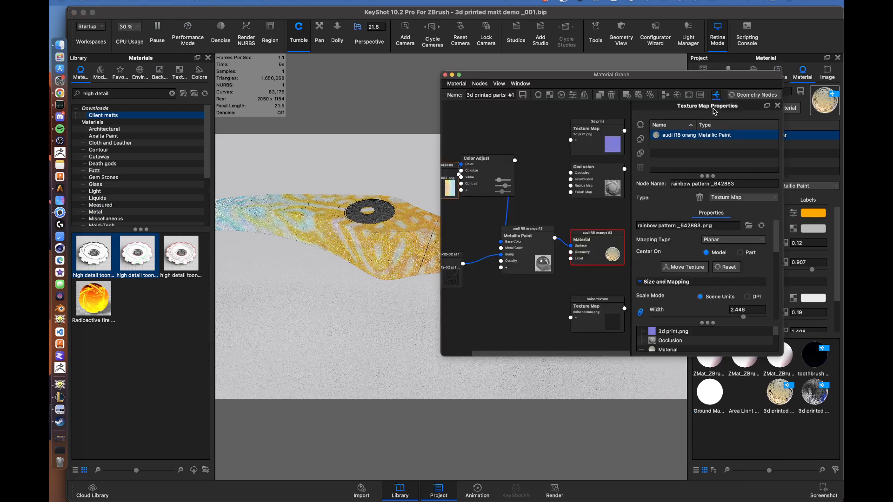
Step: Enlarge the material graph window and spread out the rainbow texture, Color Adjust and Metallic Paint nodes
{"action": "left_click_drag", "start_coordinate": [555, 74], "coordinate": [214, 28]}
{"action": "left_click_drag", "start_coordinate": [441, 309], "coordinate": [767, 443]}
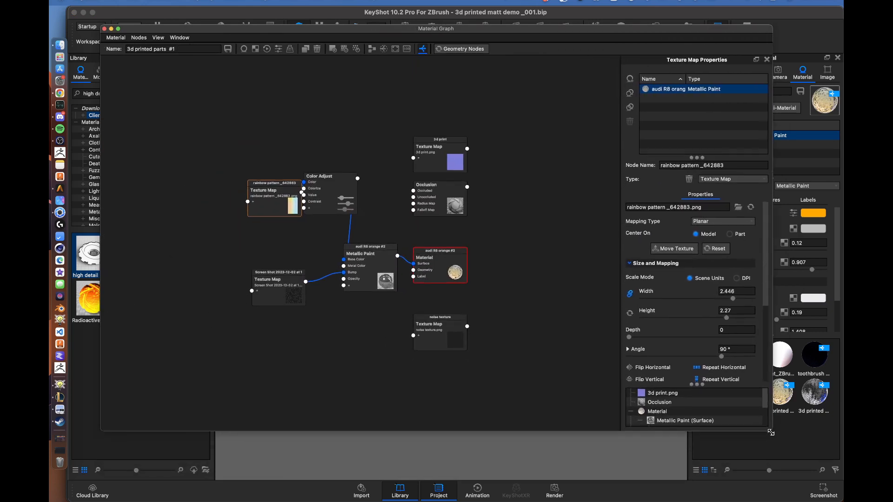
{"action": "left_click_drag", "start_coordinate": [294, 217], "coordinate": [241, 201]}
{"action": "left_click_drag", "start_coordinate": [346, 215], "coordinate": [303, 233]}
{"action": "left_click_drag", "start_coordinate": [243, 203], "coordinate": [208, 188]}
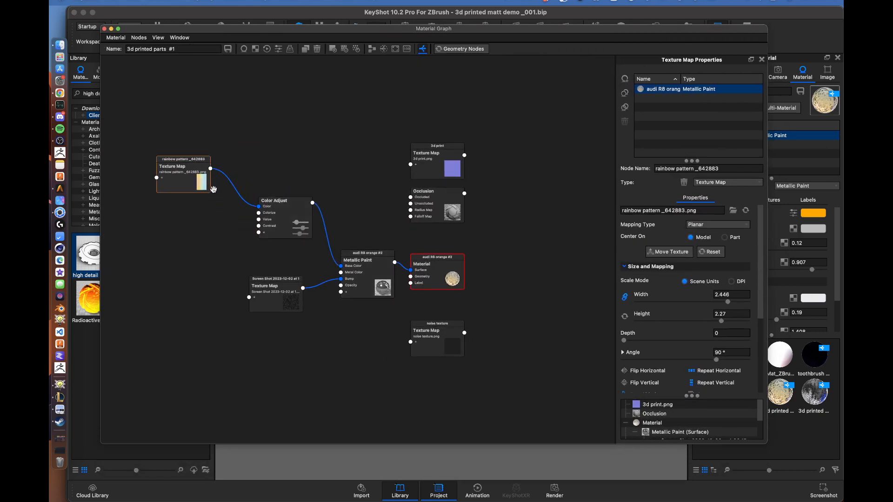
{"action": "left_click_drag", "start_coordinate": [373, 290], "coordinate": [368, 282]}
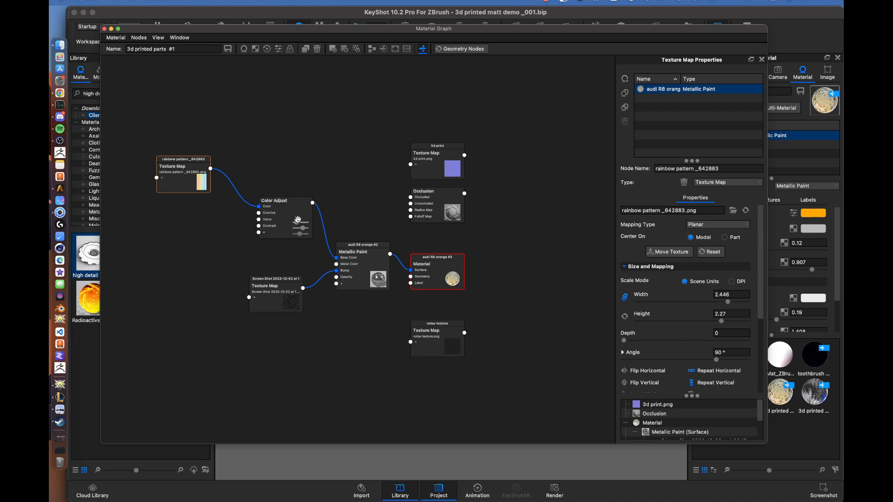
Step: Disable the link from Color Adjust to the Metallic Paint base color and shrink the graph aside to reveal the model
{"action": "right_click", "coordinate": [325, 228]}
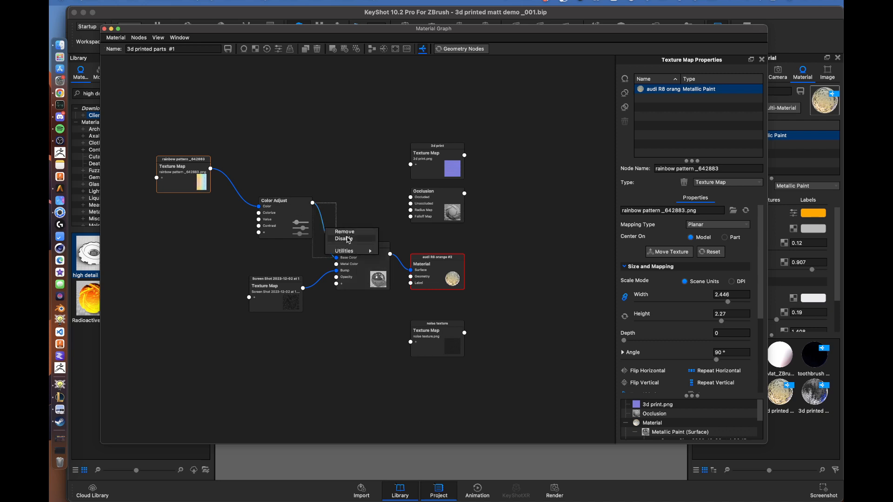
{"action": "left_click", "coordinate": [349, 239]}
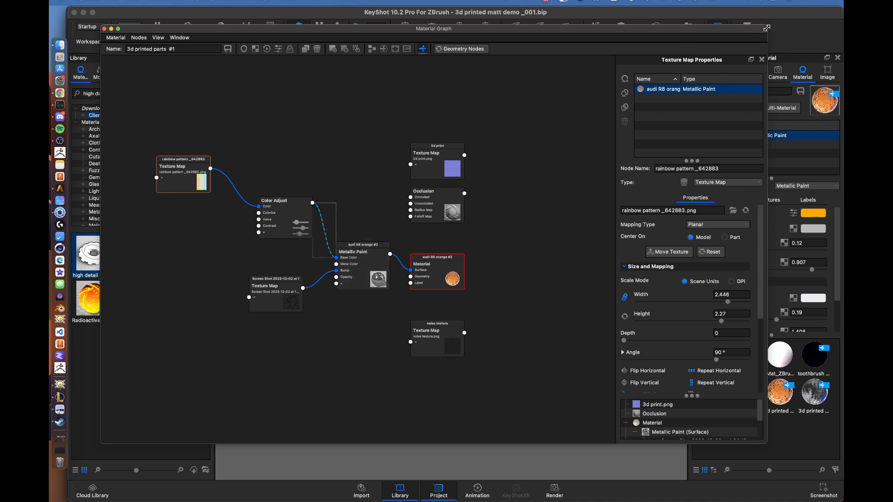
{"action": "mouse_move", "coordinate": [766, 27]}
{"action": "left_mouse_down"}
{"action": "mouse_move", "coordinate": [363, 60]}
{"action": "mouse_move", "coordinate": [372, 40]}
{"action": "mouse_move", "coordinate": [717, 352]}
{"action": "mouse_move", "coordinate": [710, 161]}
{"action": "mouse_move", "coordinate": [817, 99]}
{"action": "mouse_move", "coordinate": [803, 99]}
{"action": "mouse_move", "coordinate": [793, 82]}
{"action": "left_mouse_up"}
Step: Select the Metallic Paint node, nudge it and the bump texture node, and reposition the graph window to expose the handle
{"action": "mouse_move", "coordinate": [615, 318]}
{"action": "left_mouse_down"}
{"action": "mouse_move", "coordinate": [638, 314]}
{"action": "mouse_move", "coordinate": [618, 310]}
{"action": "left_mouse_up"}
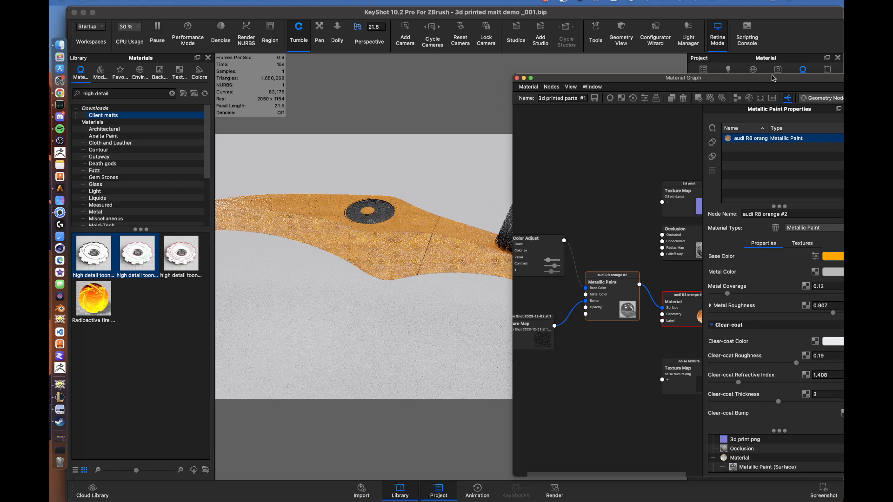
{"action": "left_click_drag", "start_coordinate": [775, 78], "coordinate": [375, 41]}
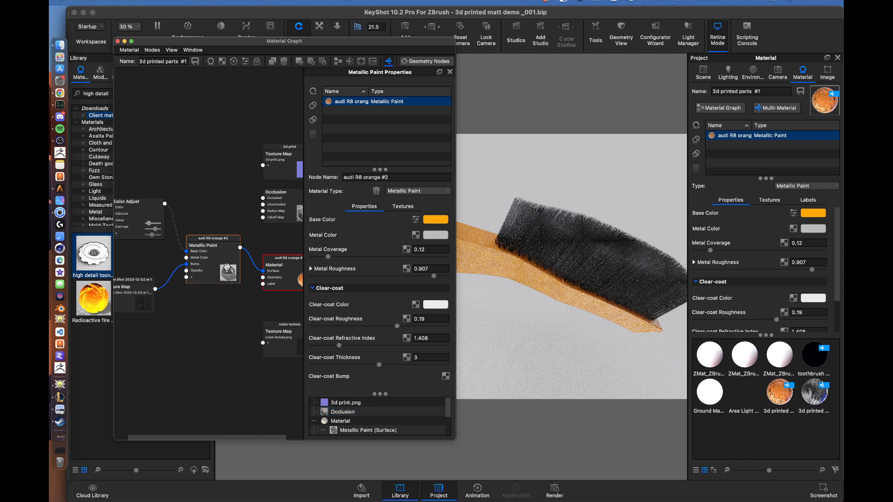
{"action": "left_click", "coordinate": [210, 324]}
{"action": "left_click", "coordinate": [224, 271]}
{"action": "left_click_drag", "start_coordinate": [201, 307], "coordinate": [199, 339]}
{"action": "left_click", "coordinate": [198, 340]}
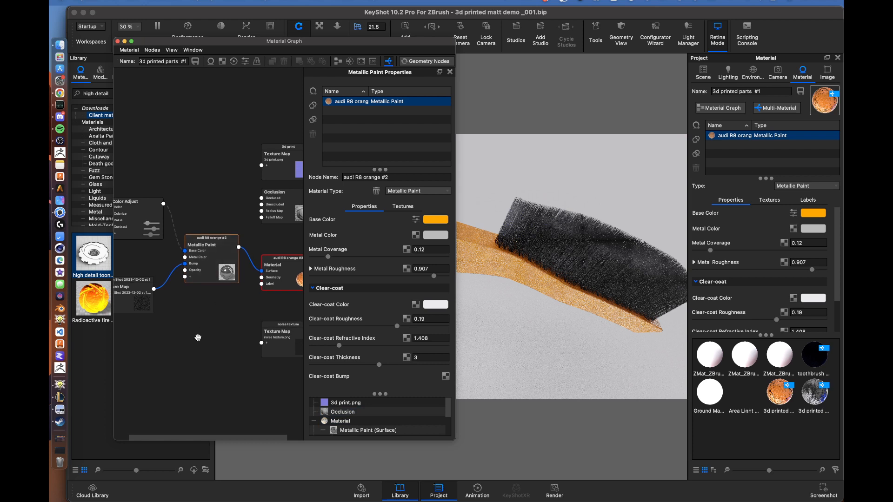
{"action": "left_click", "coordinate": [220, 274]}
{"action": "left_click_drag", "start_coordinate": [220, 274], "coordinate": [214, 262]}
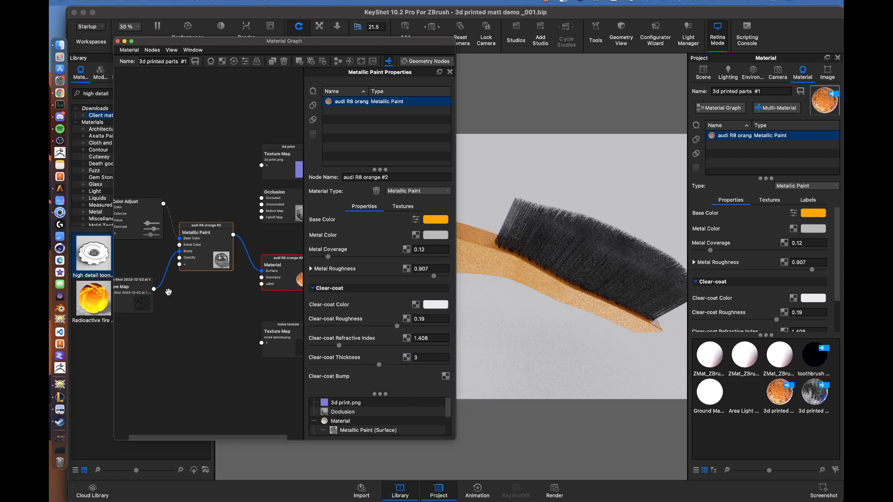
{"action": "mouse_move", "coordinate": [136, 303]}
{"action": "left_mouse_down"}
{"action": "mouse_move", "coordinate": [127, 294]}
{"action": "mouse_move", "coordinate": [142, 295]}
{"action": "left_mouse_up"}
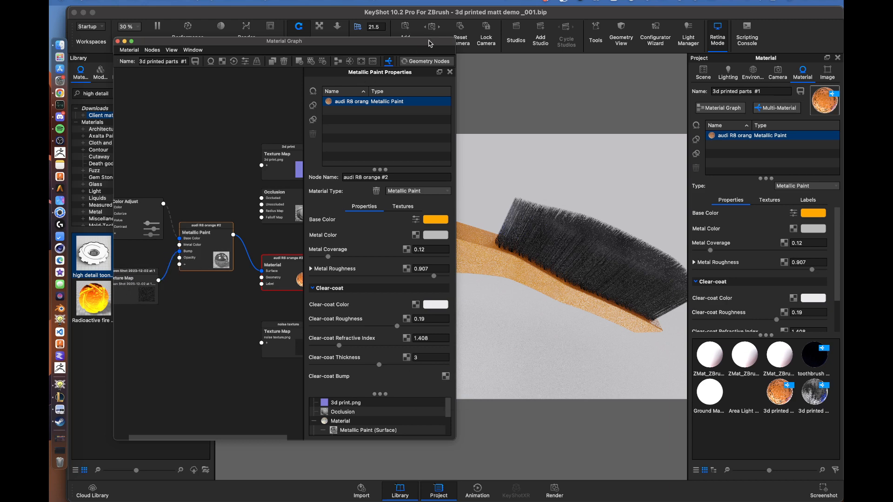
{"action": "left_click_drag", "start_coordinate": [429, 43], "coordinate": [797, 98]}
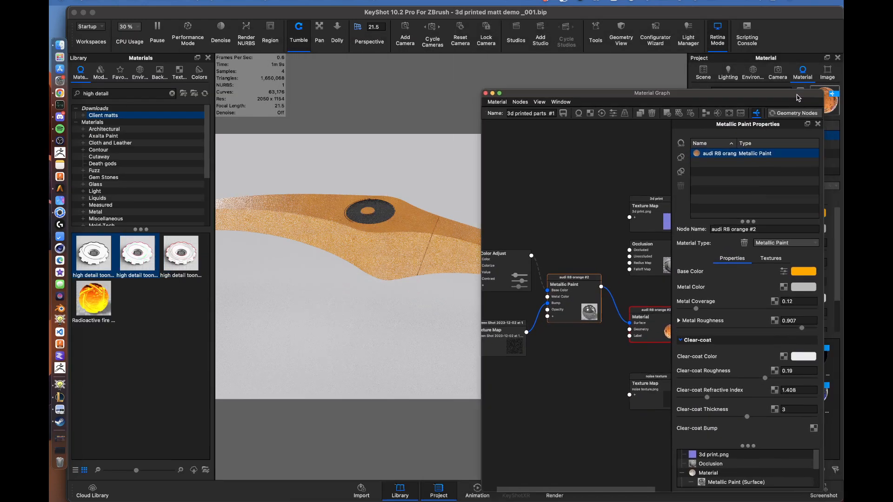
Step: Set the width of the screenshot texture map feeding the bump to 1 and reduce it to about 0.252
{"action": "left_click", "coordinate": [512, 350]}
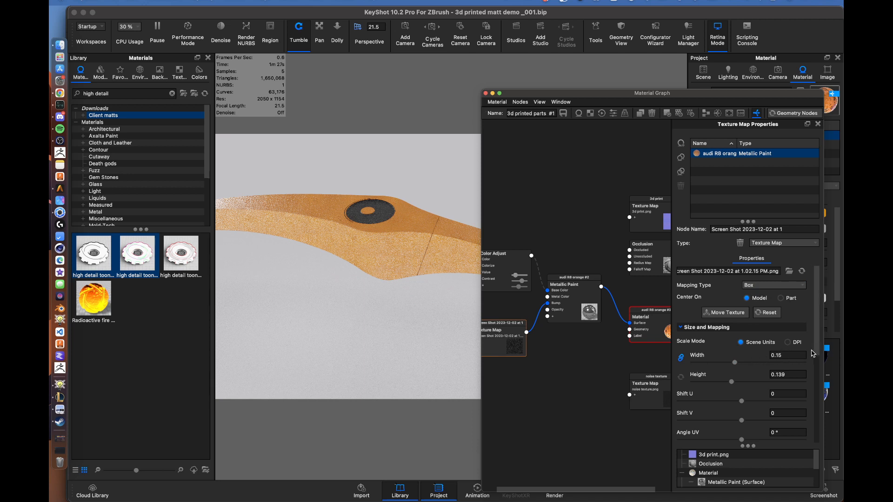
{"action": "left_click", "coordinate": [772, 355]}
{"action": "key", "text": "BackSpace"}
{"action": "key", "text": "BackSpace"}
{"action": "key", "text": "BackSpace"}
{"action": "key", "text": "BackSpace"}
{"action": "type", "text": "1"}
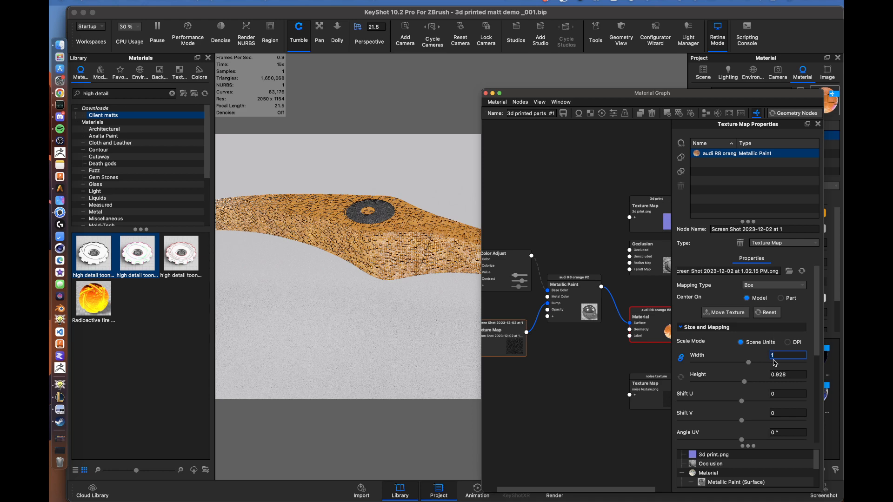
{"action": "left_click_drag", "start_coordinate": [747, 365], "coordinate": [714, 366]}
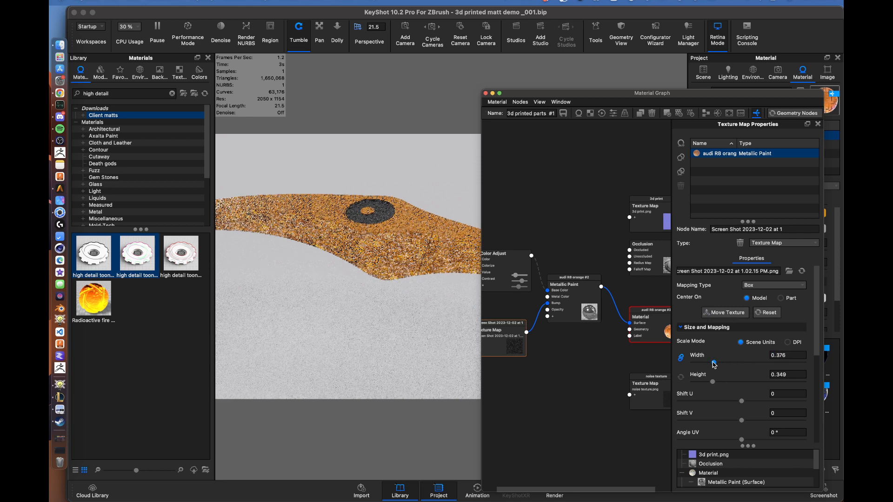
{"action": "left_click_drag", "start_coordinate": [713, 364], "coordinate": [706, 365]}
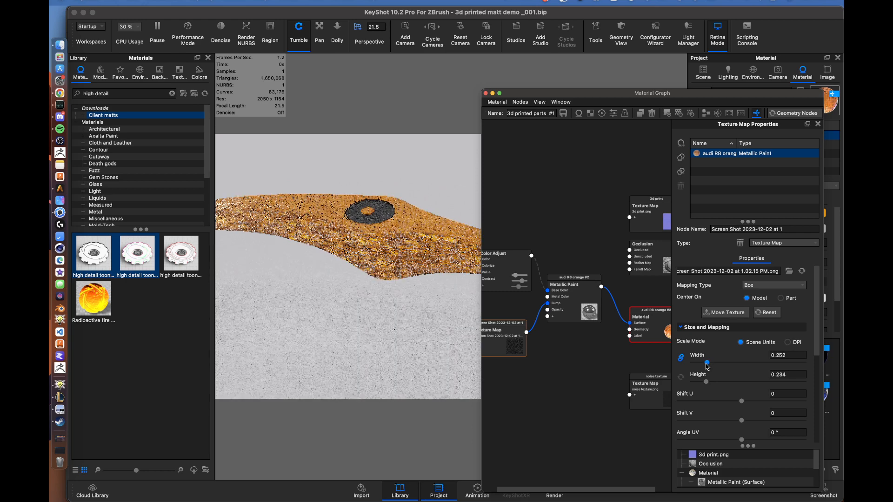
Step: Set the width of the screenshot texture map feeding the bump to 0.15 and nudge its node aside
{"action": "left_click_drag", "start_coordinate": [707, 365], "coordinate": [703, 367]}
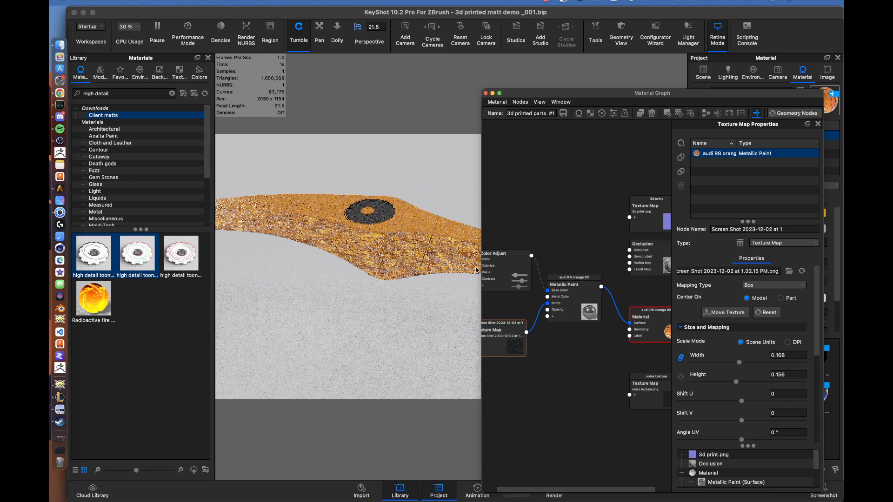
{"action": "left_click", "coordinate": [773, 355]}
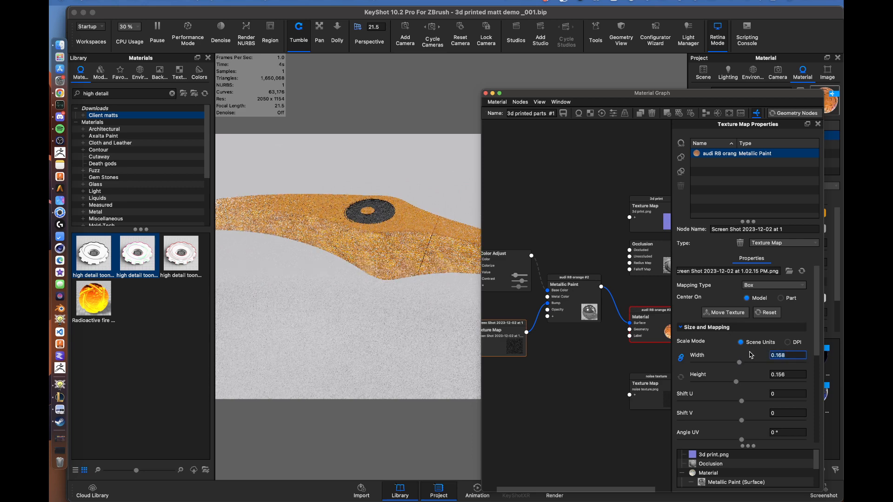
{"action": "type", "text": "0.15"}
{"action": "key", "text": "Return"}
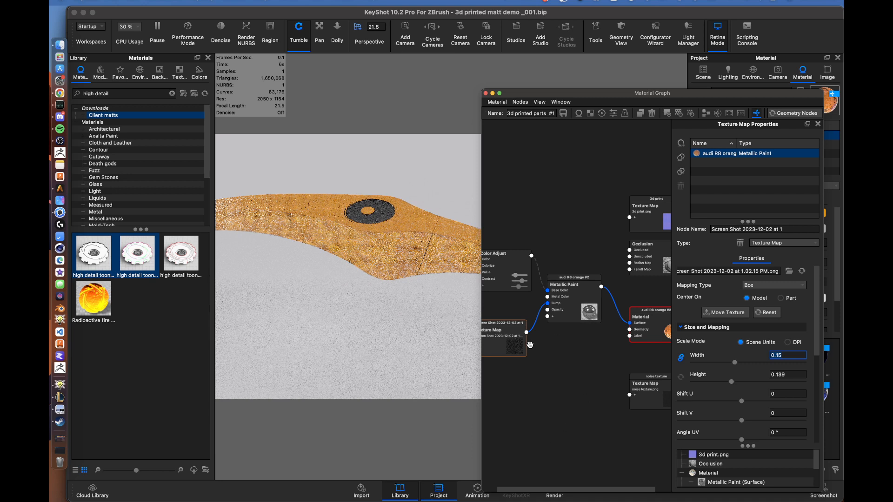
{"action": "left_click_drag", "start_coordinate": [516, 350], "coordinate": [506, 355]}
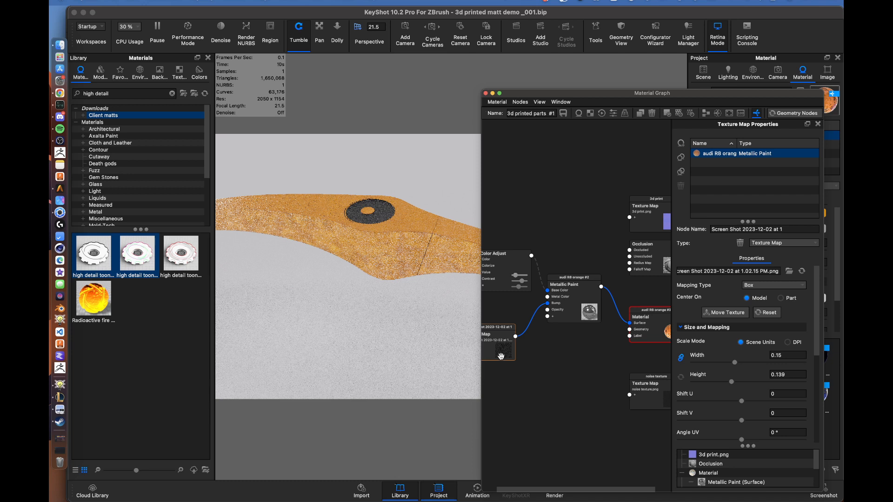
Step: Examine the rainbow pattern texture map's mapping properties and its thumbnail in the material graph
{"action": "left_click", "coordinate": [544, 353]}
{"action": "left_click", "coordinate": [510, 264]}
{"action": "scroll", "coordinate": [526, 293], "scroll_direction": "down", "scroll_amount": 5}
{"action": "mouse_move", "coordinate": [512, 264]}
{"action": "left_mouse_down"}
{"action": "mouse_move", "coordinate": [537, 278]}
{"action": "mouse_move", "coordinate": [552, 260]}
{"action": "mouse_move", "coordinate": [506, 279]}
{"action": "left_mouse_up"}
{"action": "scroll", "coordinate": [557, 298], "scroll_direction": "up", "scroll_amount": 4}
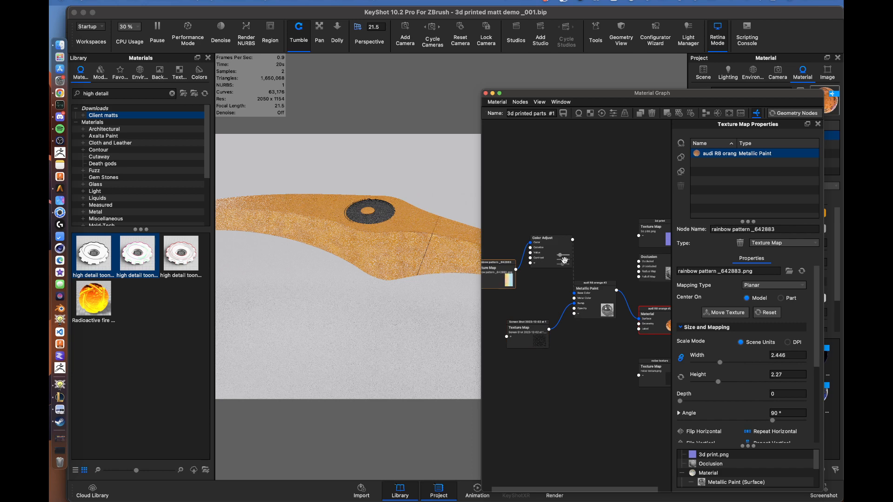
{"action": "scroll", "coordinate": [782, 316], "scroll_direction": "down", "scroll_amount": 5}
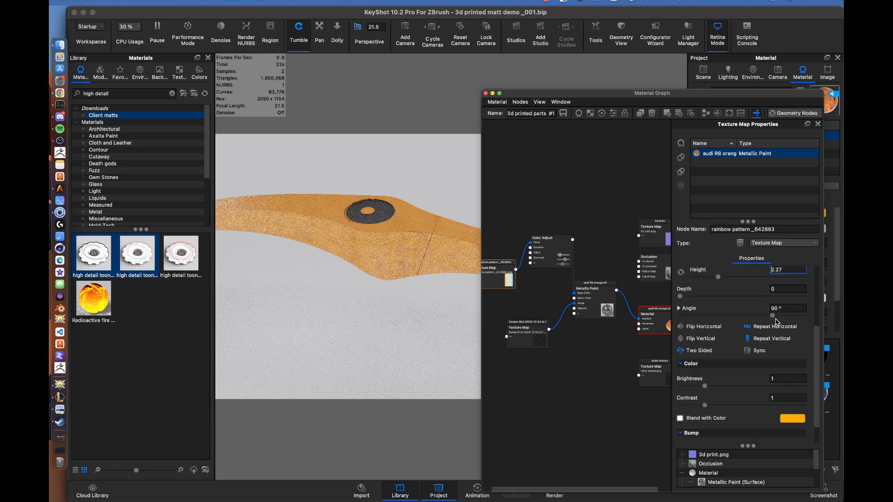
{"action": "scroll", "coordinate": [775, 320], "scroll_direction": "up", "scroll_amount": 5}
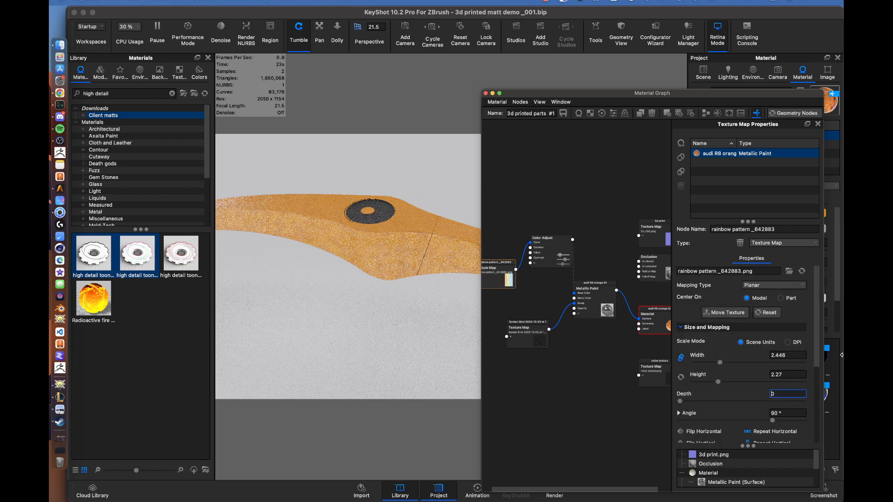
{"action": "left_click", "coordinate": [507, 282]}
{"action": "scroll", "coordinate": [507, 283], "scroll_direction": "up", "scroll_amount": 5}
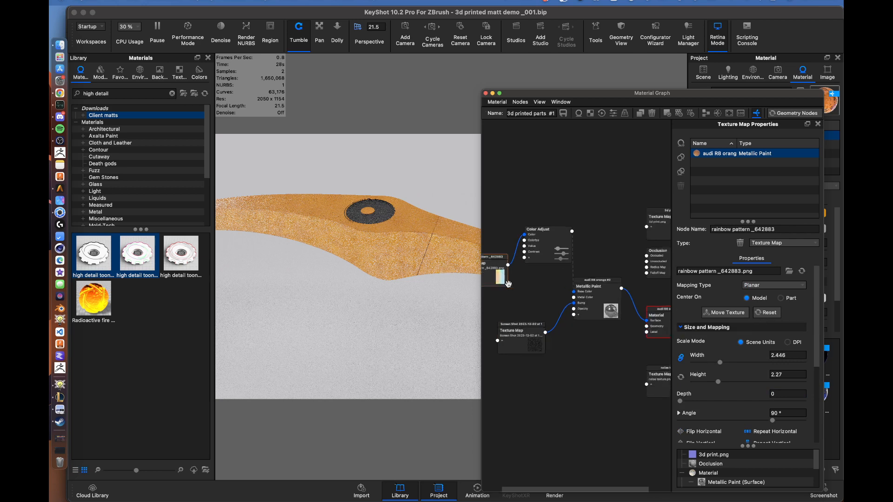
{"action": "left_click_drag", "start_coordinate": [505, 283], "coordinate": [657, 305]}
{"action": "scroll", "coordinate": [562, 272], "scroll_direction": "up", "scroll_amount": 7}
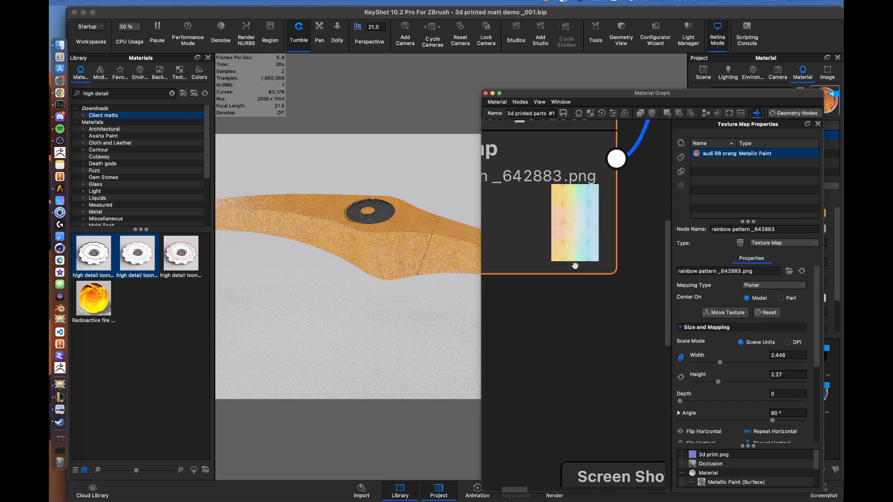
{"action": "scroll", "coordinate": [587, 219], "scroll_direction": "down", "scroll_amount": 7}
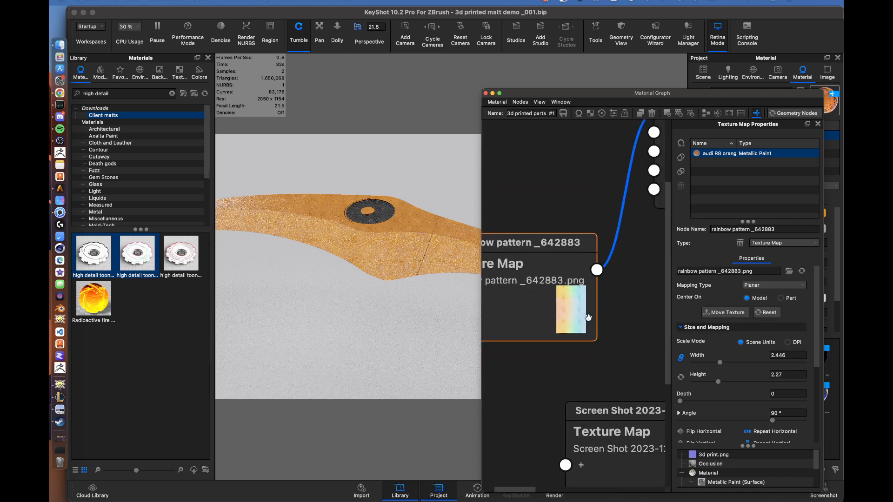
{"action": "scroll", "coordinate": [588, 318], "scroll_direction": "down", "scroll_amount": 3}
Step: Enable the link from Color Adjust to the Metallic Paint base color and spread out the Color Adjust and rainbow texture nodes
{"action": "left_click_drag", "start_coordinate": [610, 235], "coordinate": [550, 232]}
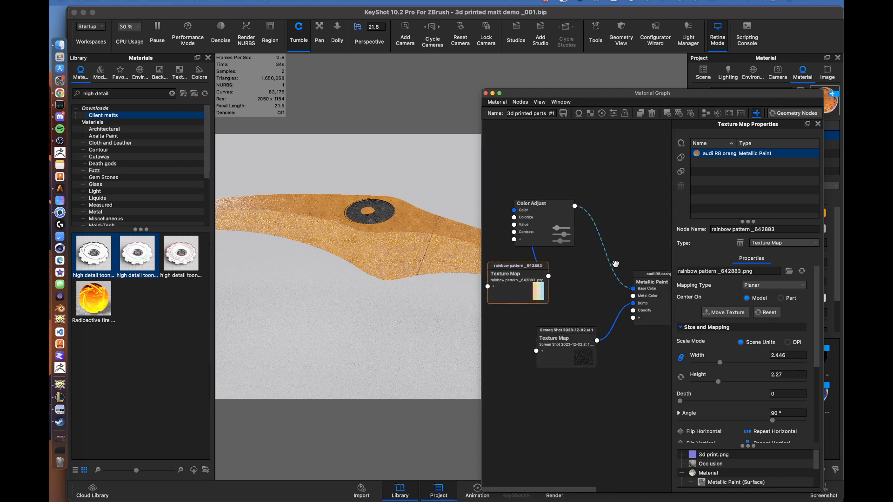
{"action": "right_click", "coordinate": [612, 266]}
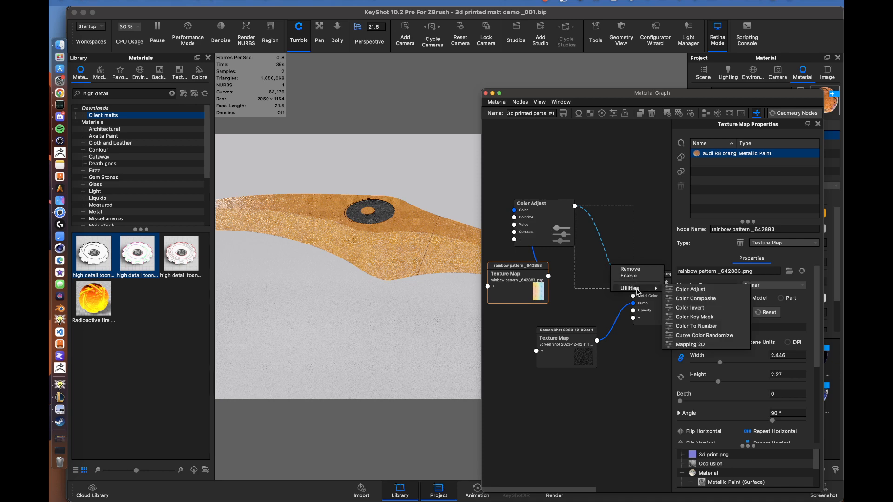
{"action": "left_click", "coordinate": [628, 276]}
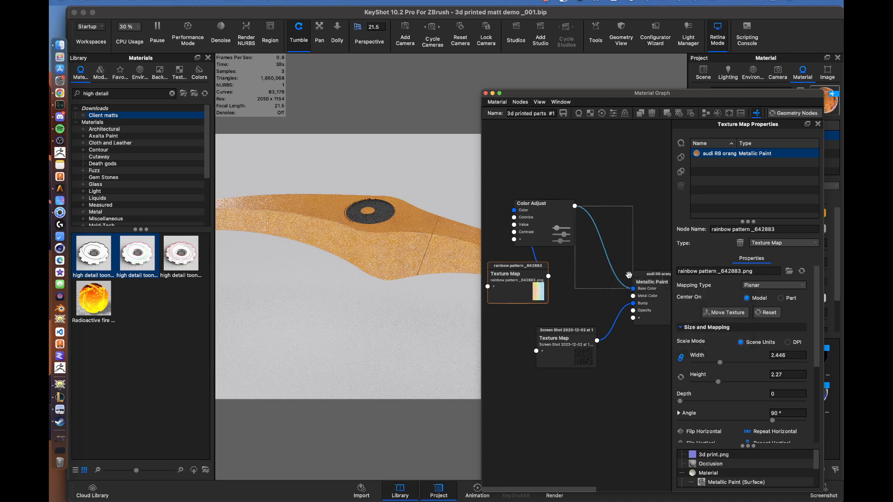
{"action": "left_click_drag", "start_coordinate": [540, 222], "coordinate": [603, 225]}
{"action": "left_click_drag", "start_coordinate": [530, 290], "coordinate": [507, 309]}
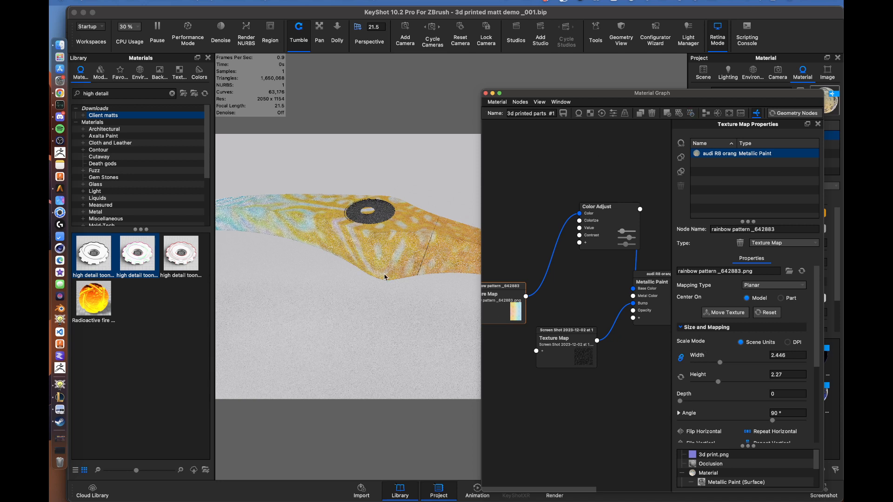
Step: Close the material graph and set the CPU usage to 60 % with 6 cores
{"action": "left_click", "coordinate": [493, 93]}
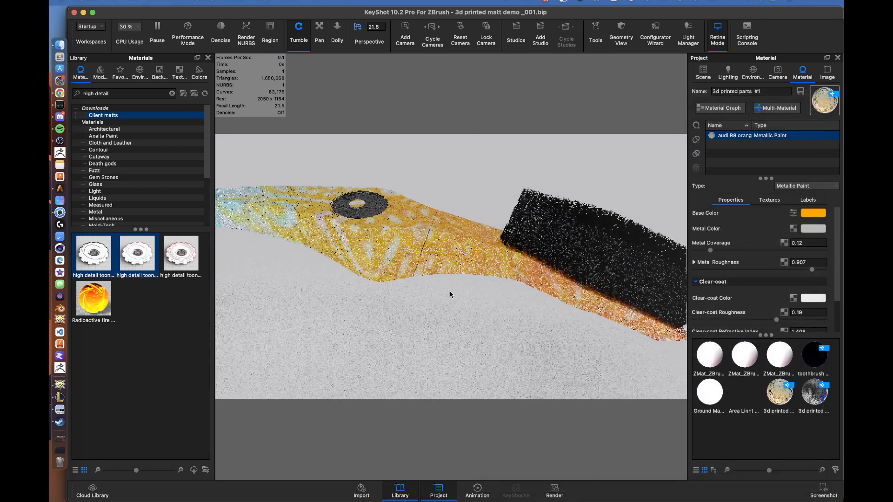
{"action": "scroll", "coordinate": [491, 263], "scroll_direction": "up", "scroll_amount": 5}
{"action": "scroll", "coordinate": [491, 263], "scroll_direction": "down", "scroll_amount": 2}
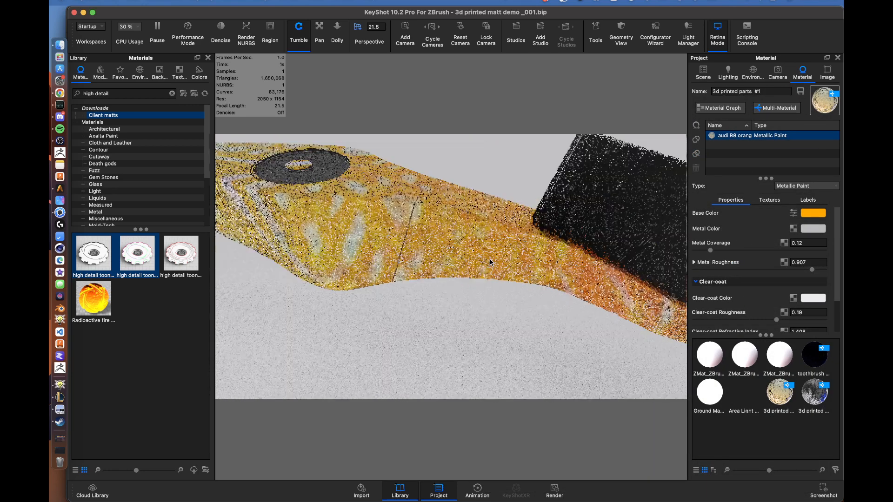
{"action": "left_click", "coordinate": [130, 26]}
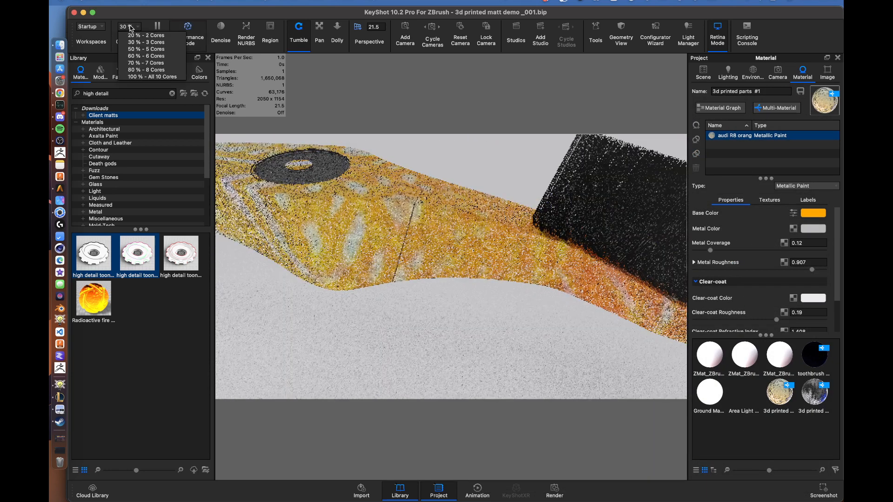
{"action": "left_click", "coordinate": [139, 56]}
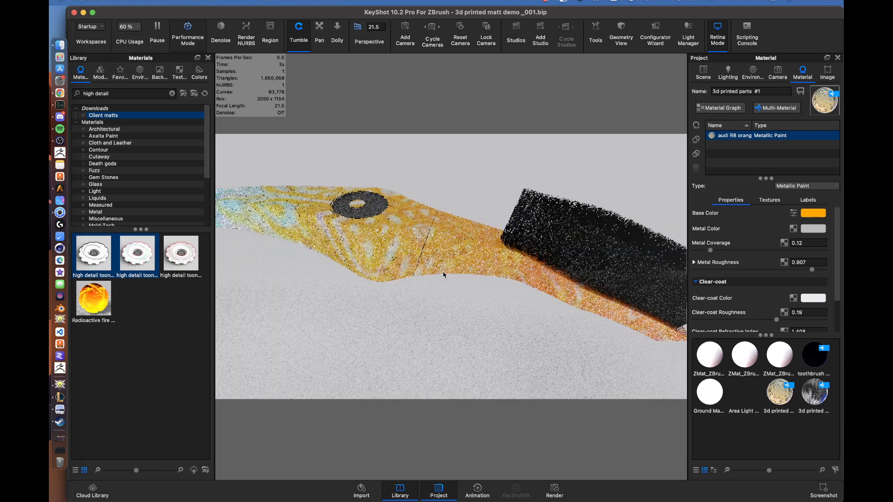
Step: Reopen the material graph, start Move Texture on the rainbow pattern texture map and shift the graph window clear of the model
{"action": "scroll", "coordinate": [443, 273], "scroll_direction": "down", "scroll_amount": 2}
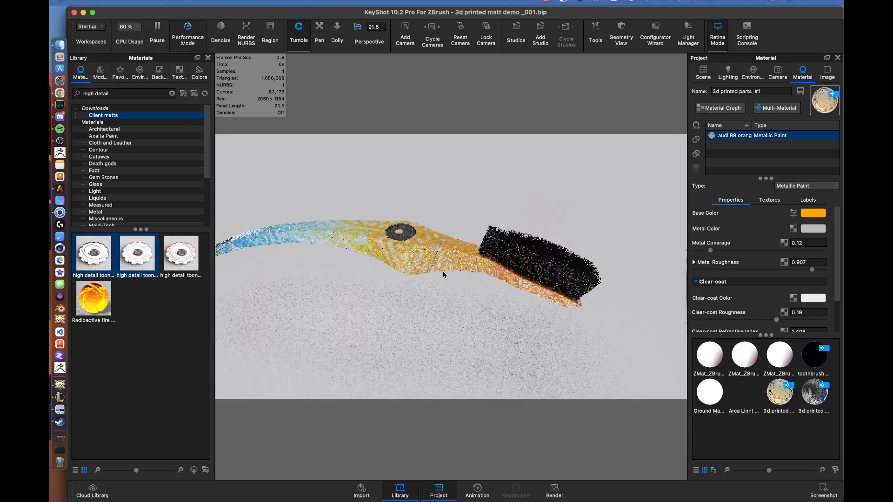
{"action": "scroll", "coordinate": [443, 272], "scroll_direction": "down", "scroll_amount": 2}
{"action": "middle_click_drag", "start_coordinate": [443, 272], "coordinate": [501, 266]}
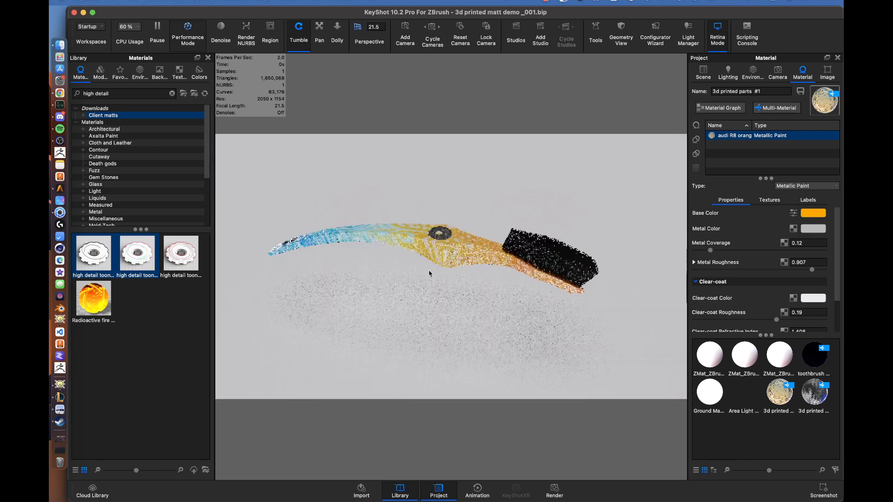
{"action": "left_click_drag", "start_coordinate": [429, 274], "coordinate": [559, 265]}
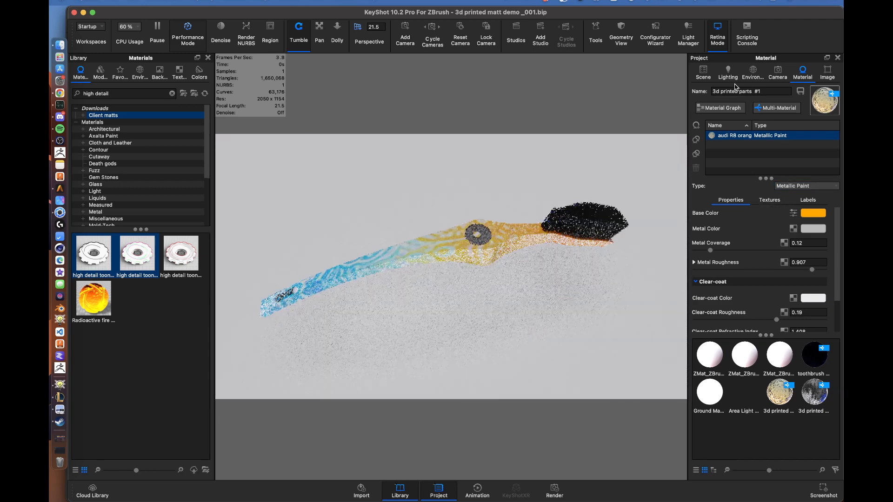
{"action": "left_click", "coordinate": [720, 108]}
{"action": "scroll", "coordinate": [649, 395], "scroll_direction": "down", "scroll_amount": 2}
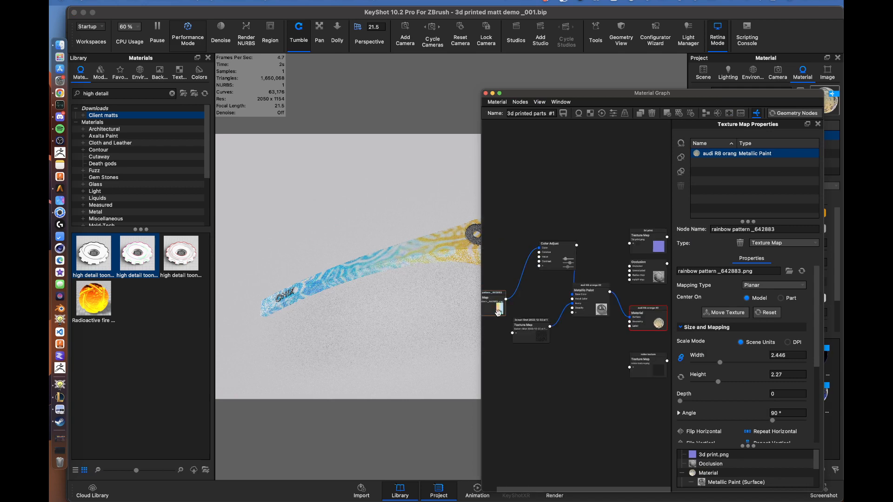
{"action": "left_click", "coordinate": [724, 312]}
{"action": "left_click_drag", "start_coordinate": [705, 93], "coordinate": [685, 394]}
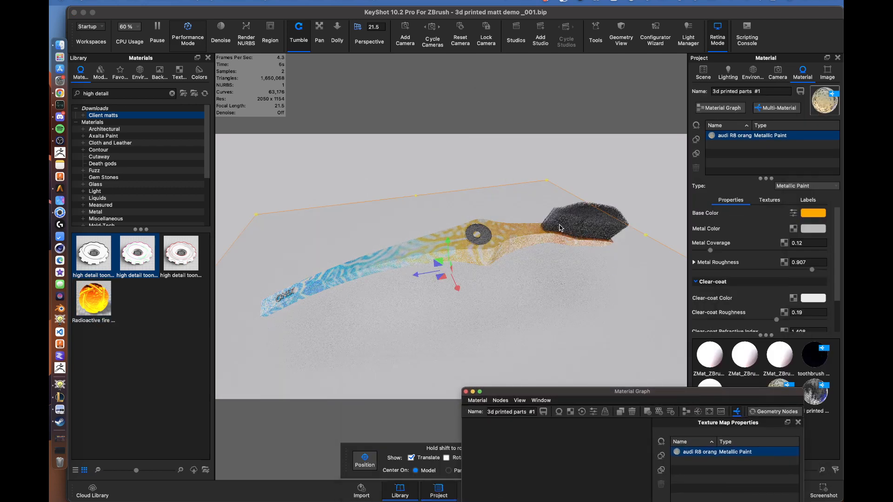
Step: Examine the rainbow texture's planar projection over the toothbrush, close the material graph and cancel the texture move
{"action": "left_click_drag", "start_coordinate": [476, 144], "coordinate": [432, 137]}
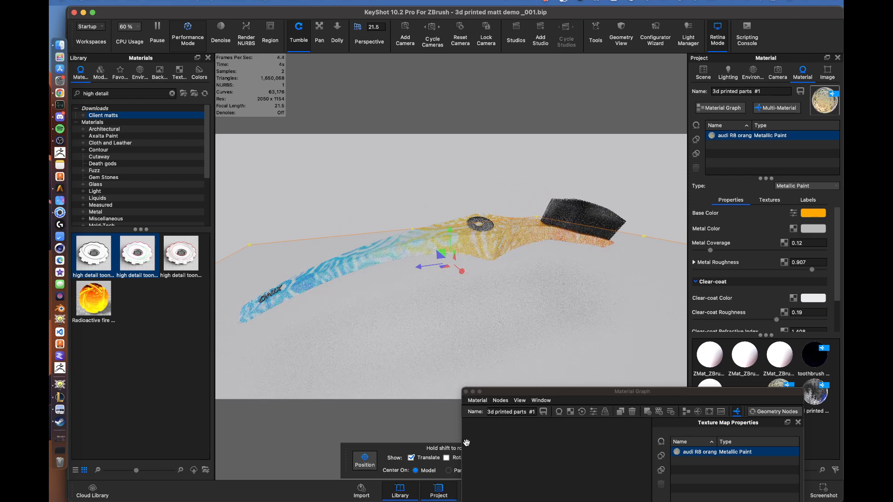
{"action": "scroll", "coordinate": [515, 260], "scroll_direction": "up", "scroll_amount": 5}
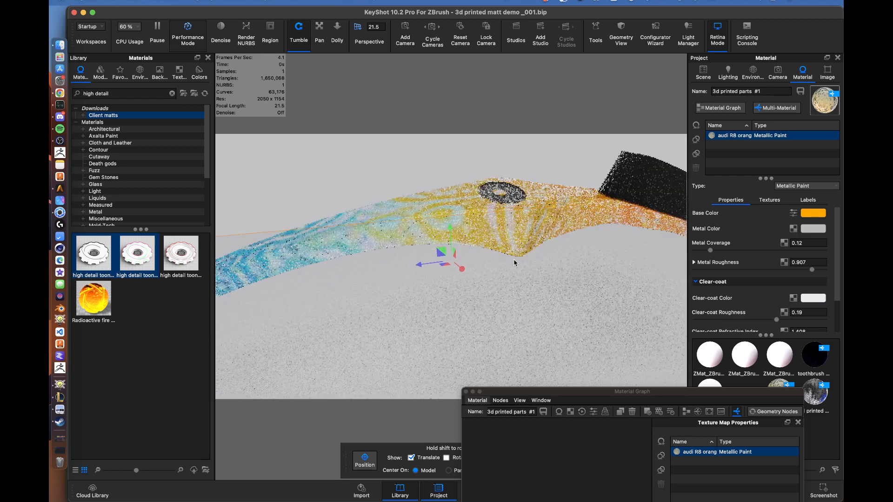
{"action": "scroll", "coordinate": [515, 261], "scroll_direction": "down", "scroll_amount": 6}
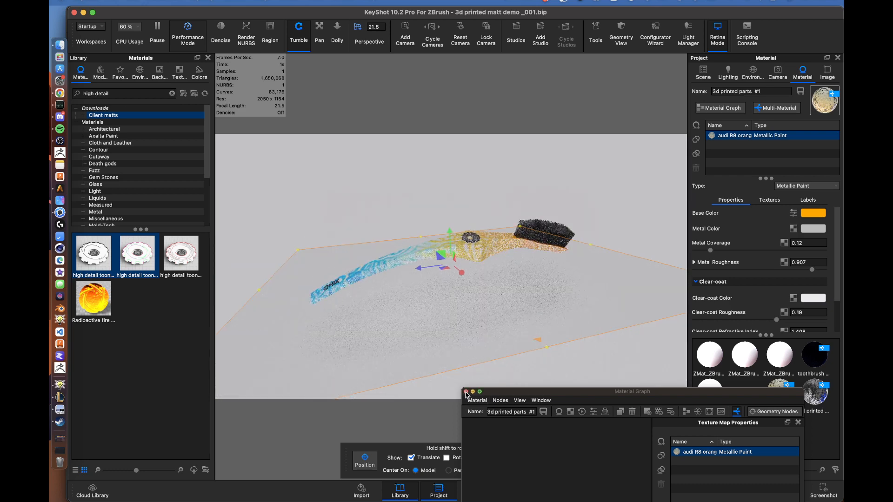
{"action": "left_click", "coordinate": [466, 392]}
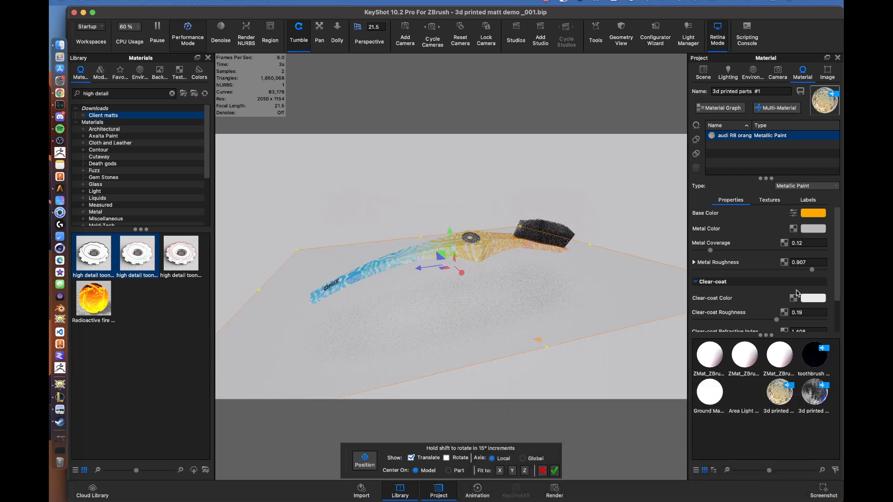
{"action": "left_click", "coordinate": [772, 200]}
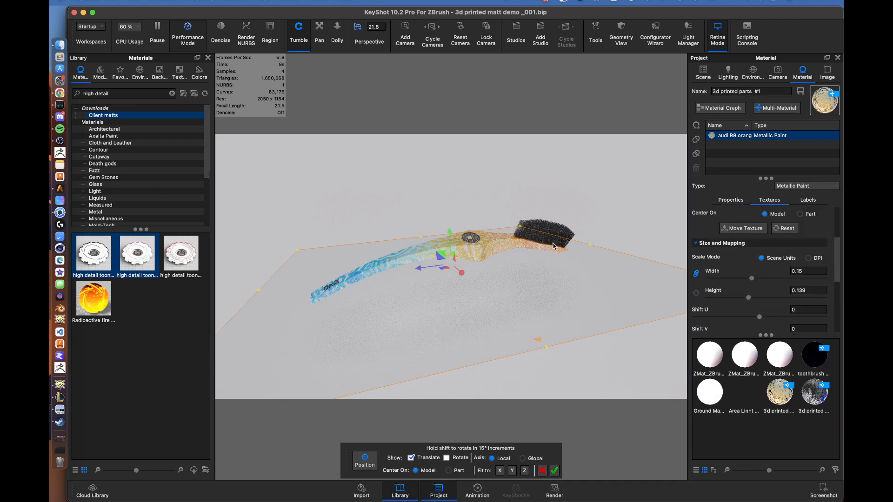
{"action": "left_click", "coordinate": [542, 470]}
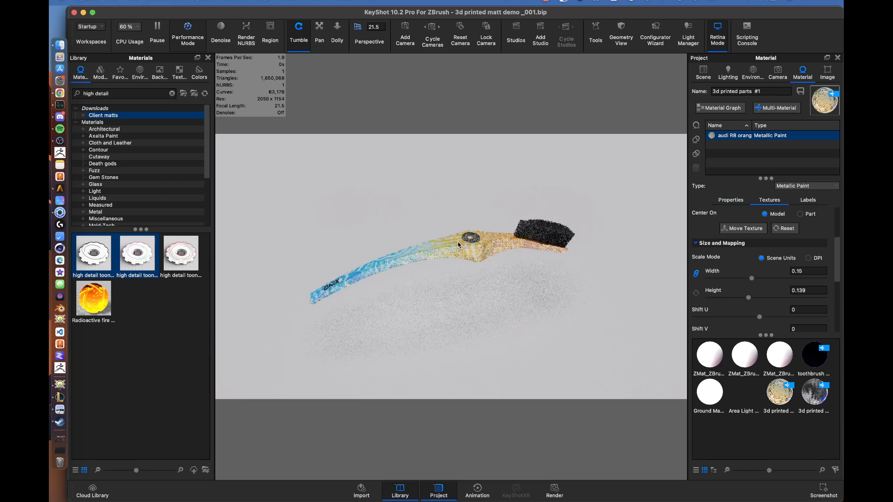
Step: Set the bump texture map's width to 0.2 with its width and height kept linked
{"action": "left_click_drag", "start_coordinate": [458, 245], "coordinate": [540, 357]}
{"action": "scroll", "coordinate": [500, 247], "scroll_direction": "up", "scroll_amount": 5}
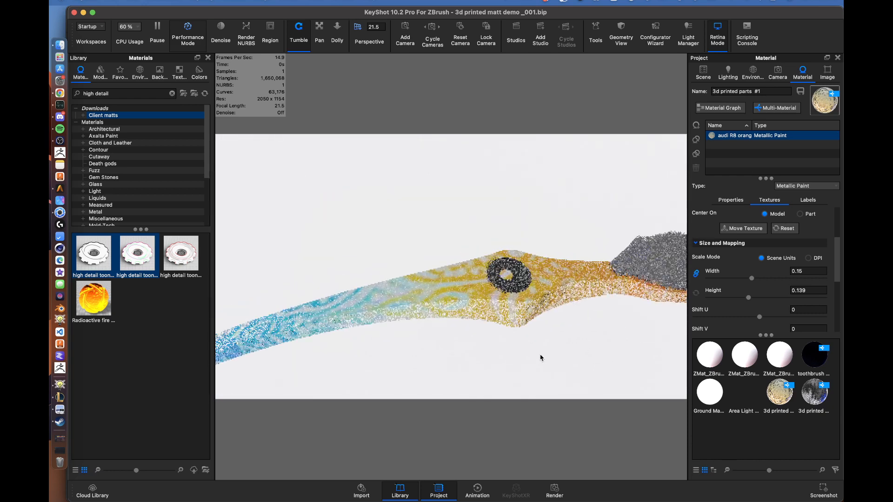
{"action": "left_click", "coordinate": [730, 200]}
{"action": "left_click", "coordinate": [770, 200]}
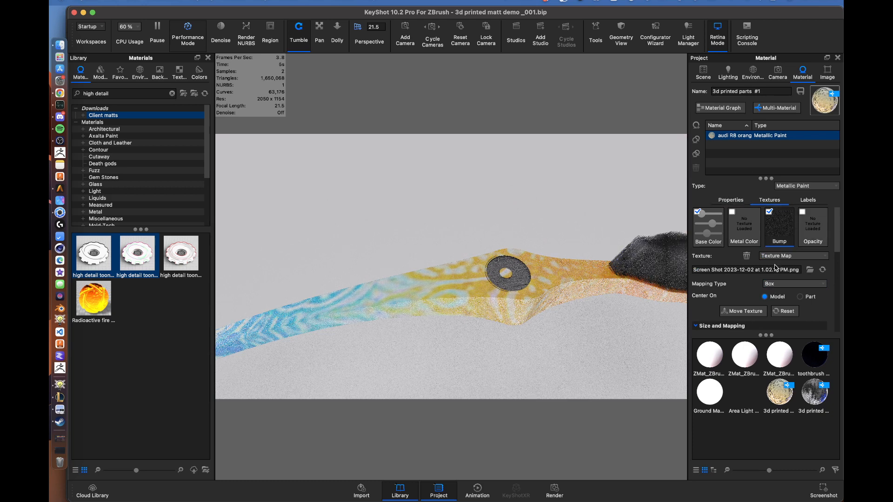
{"action": "scroll", "coordinate": [775, 268], "scroll_direction": "down", "scroll_amount": 3}
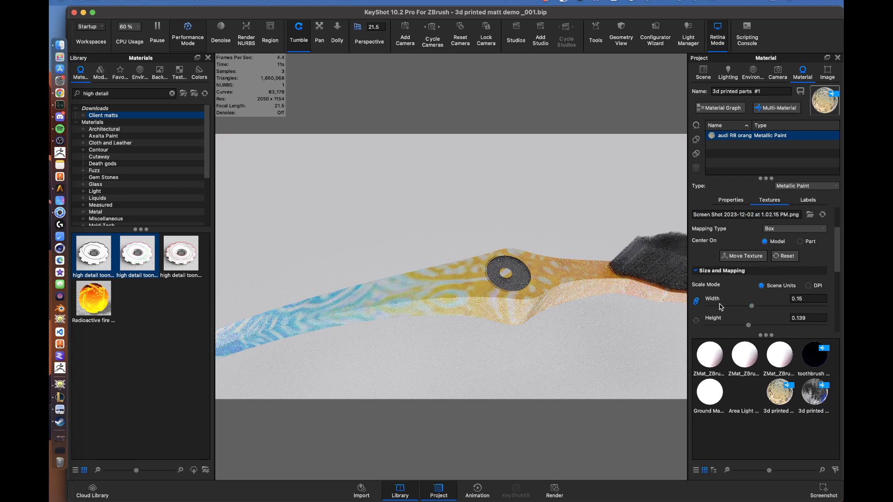
{"action": "left_click", "coordinate": [697, 301]}
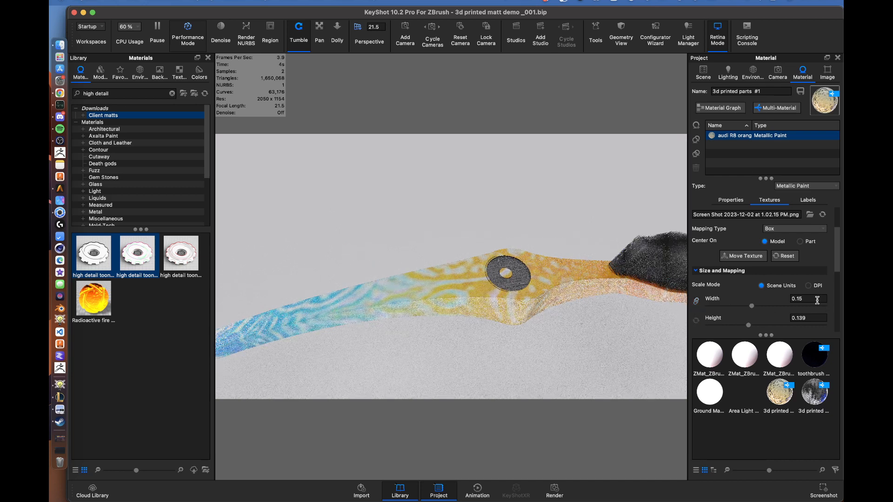
{"action": "left_click", "coordinate": [696, 303]}
{"action": "left_click_drag", "start_coordinate": [804, 300], "coordinate": [771, 296]}
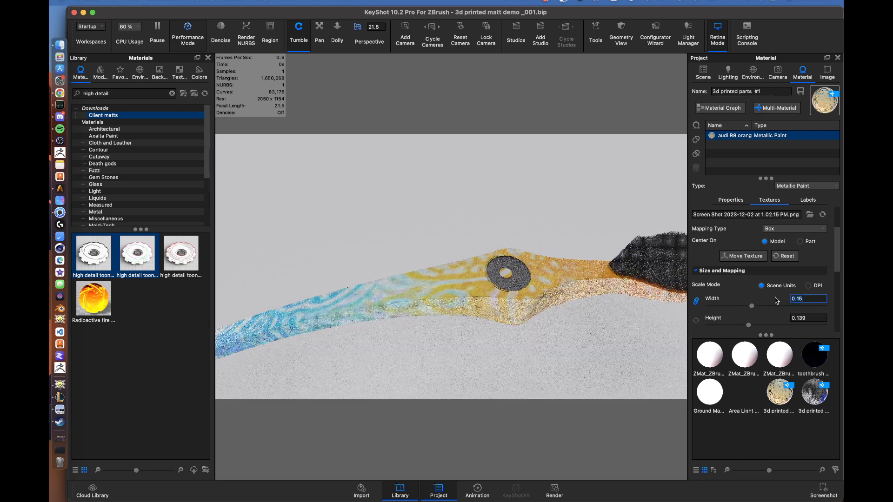
{"action": "type", "text": ".2"}
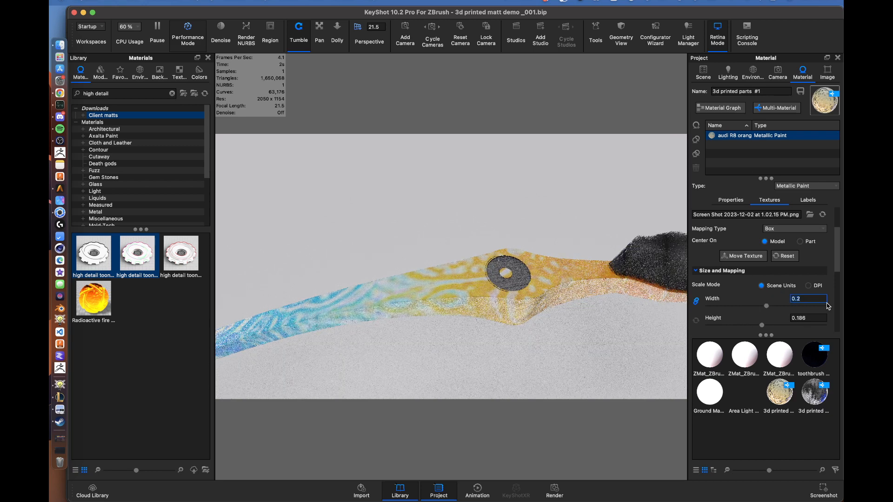
Step: Unlink the bump texture map's width and height and set its height to 0.7
{"action": "key", "text": "Return"}
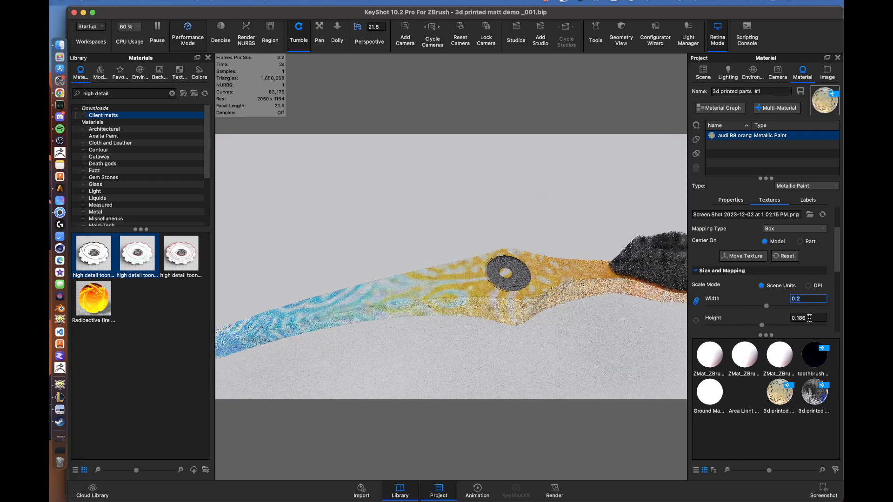
{"action": "left_click", "coordinate": [696, 302]}
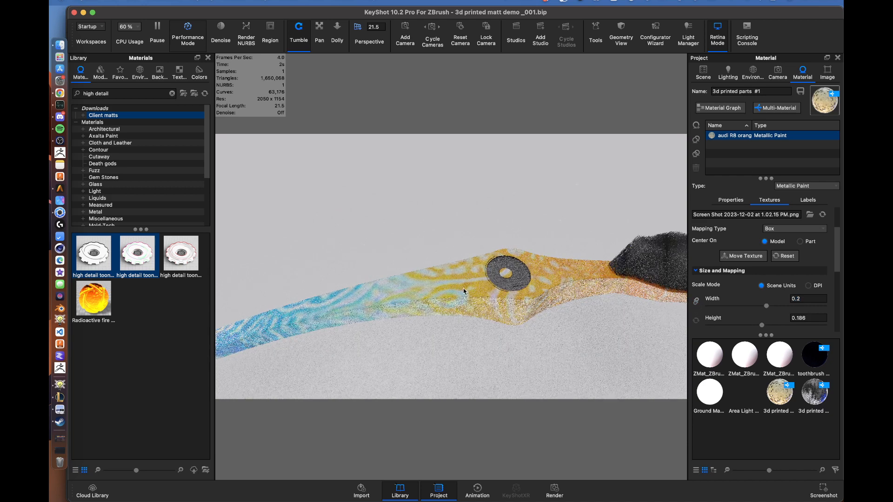
{"action": "left_click", "coordinate": [821, 318]}
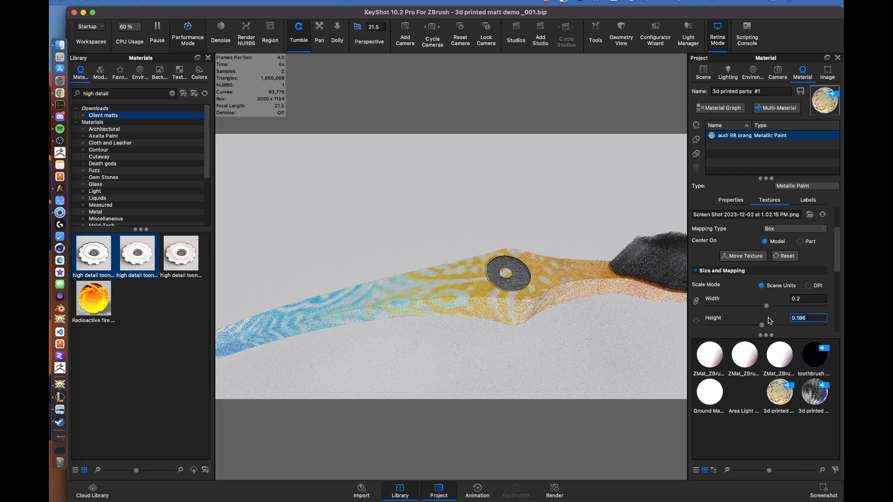
{"action": "type", "text": "0.7"}
{"action": "key", "text": "Return"}
{"action": "middle_click_drag", "start_coordinate": [492, 316], "coordinate": [506, 291]}
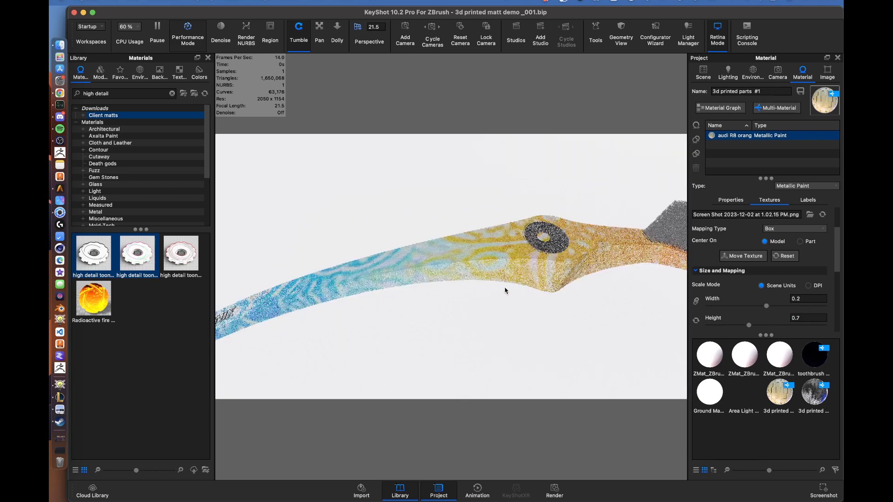
{"action": "left_click_drag", "start_coordinate": [505, 291], "coordinate": [475, 236]}
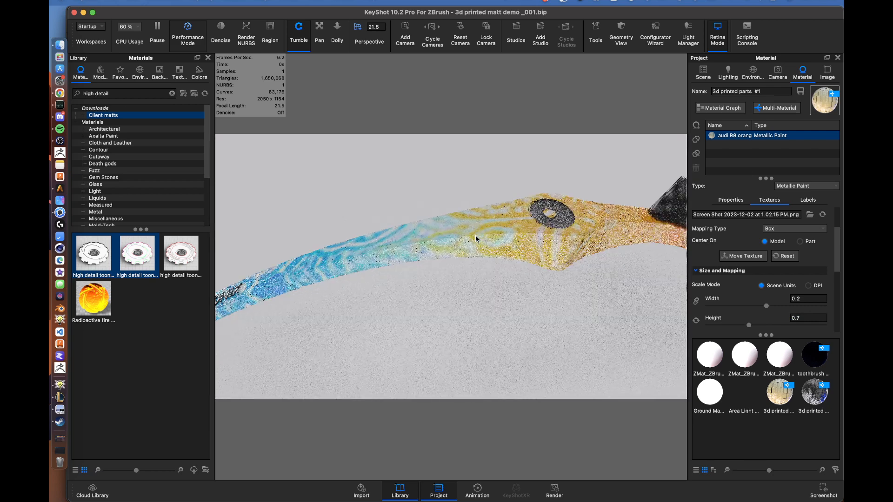
{"action": "scroll", "coordinate": [475, 236], "scroll_direction": "up", "scroll_amount": 5}
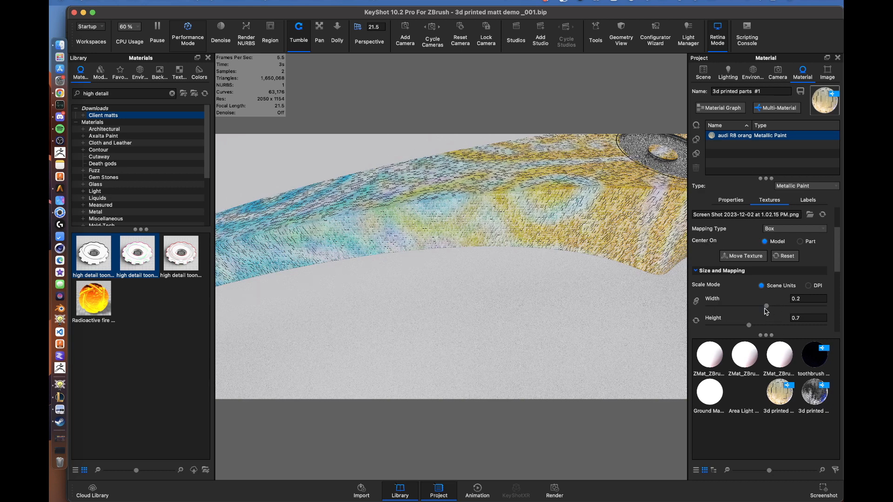
Step: Adjust the bump map's bump height to about 1.8
{"action": "scroll", "coordinate": [790, 298], "scroll_direction": "down", "scroll_amount": 5}
{"action": "scroll", "coordinate": [795, 282], "scroll_direction": "up", "scroll_amount": 2}
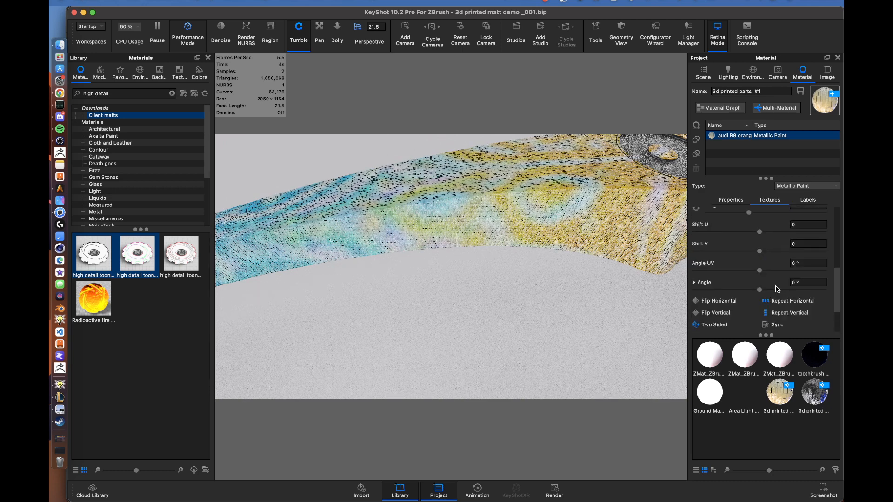
{"action": "left_click", "coordinate": [794, 271]}
{"action": "scroll", "coordinate": [792, 286], "scroll_direction": "down", "scroll_amount": 2}
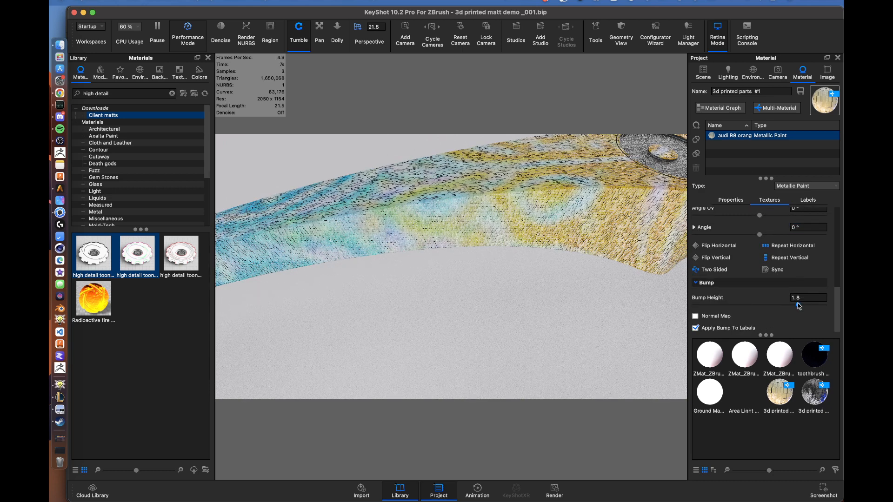
Step: Stretch the bump texture map further by setting its height to 5
{"action": "scroll", "coordinate": [796, 307], "scroll_direction": "up", "scroll_amount": 5}
{"action": "left_click", "coordinate": [807, 316]}
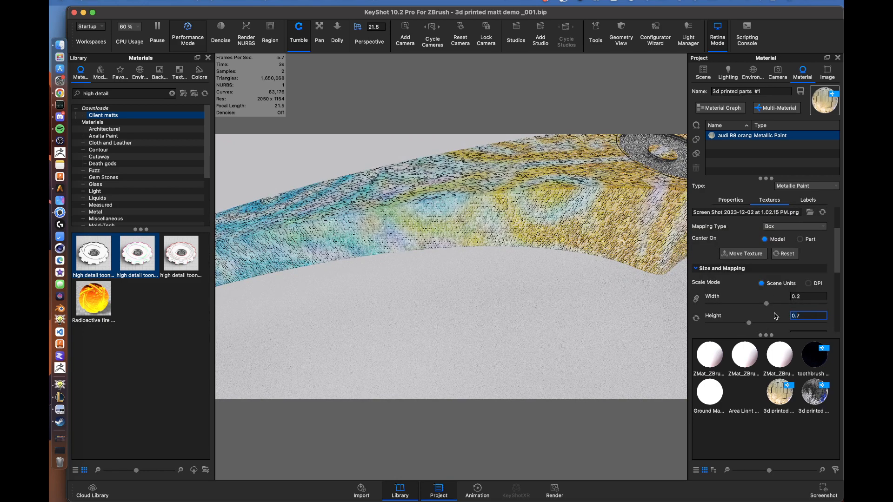
{"action": "key", "text": "Return"}
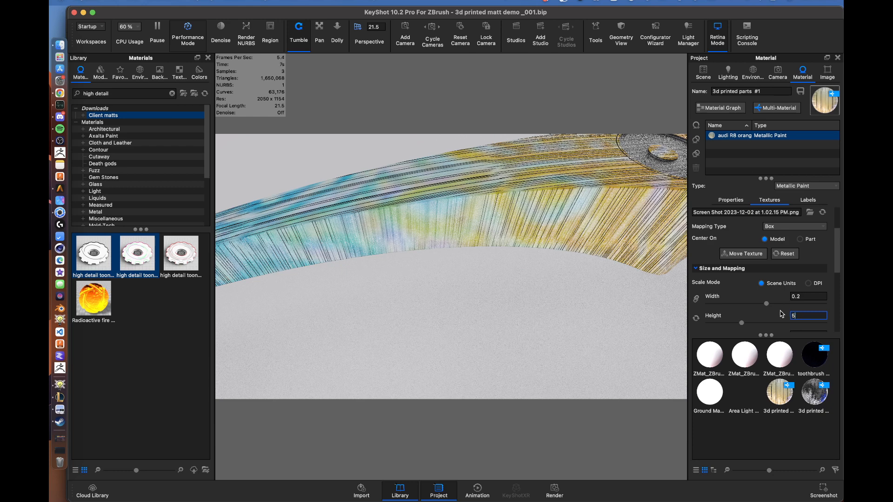
{"action": "key", "text": "Return"}
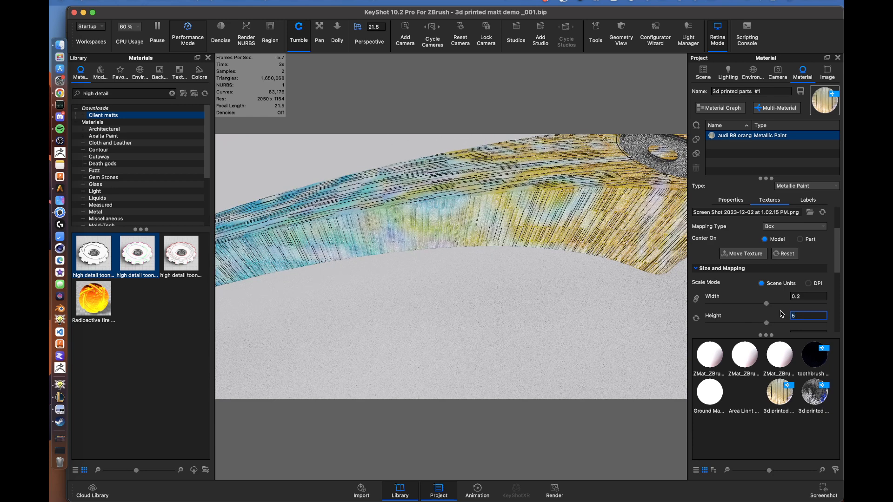
Step: Set the bump map's bump height to 1
{"action": "scroll", "coordinate": [771, 312], "scroll_direction": "down", "scroll_amount": 5}
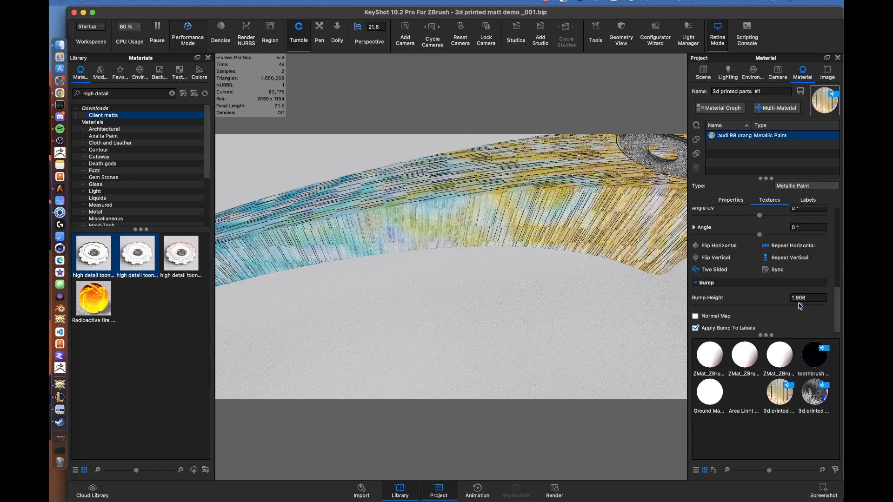
{"action": "left_click_drag", "start_coordinate": [807, 305], "coordinate": [799, 306]}
{"action": "left_click", "coordinate": [811, 297]}
{"action": "key", "text": "BackSpace"}
{"action": "key", "text": "BackSpace"}
{"action": "key", "text": "BackSpace"}
{"action": "key", "text": "BackSpace"}
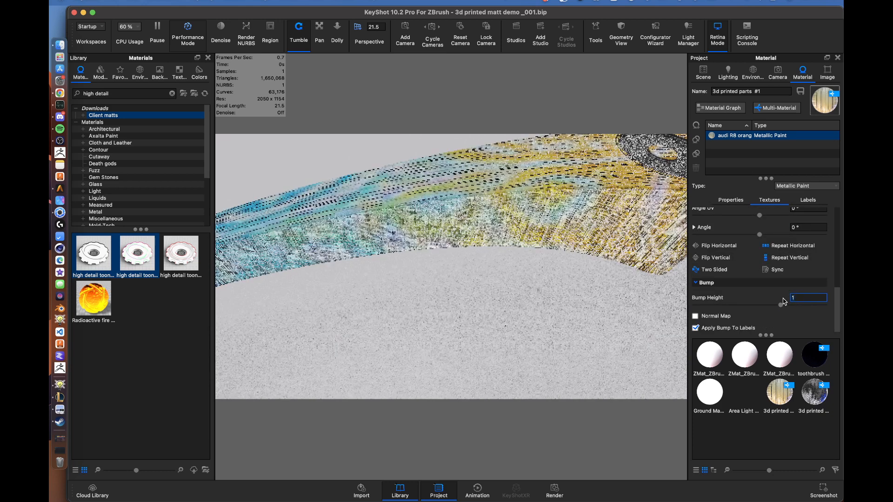
{"action": "left_click_drag", "start_coordinate": [450, 283], "coordinate": [494, 275]}
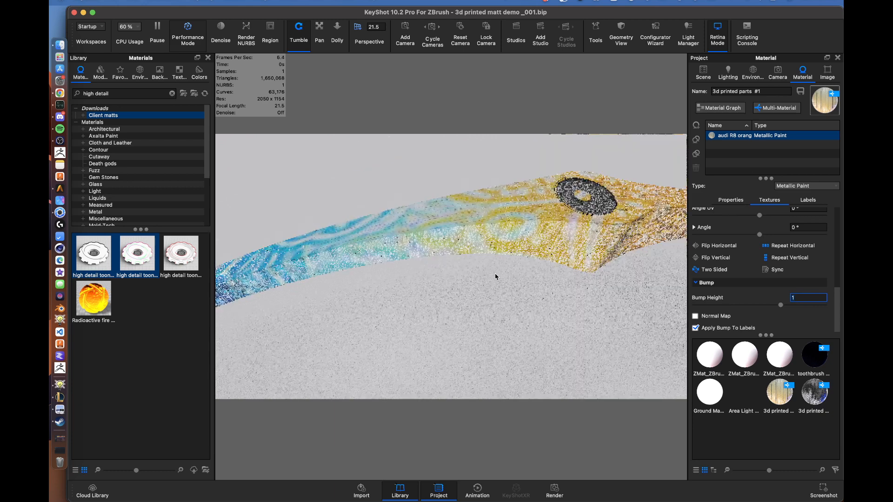
{"action": "scroll", "coordinate": [496, 277], "scroll_direction": "down", "scroll_amount": 5}
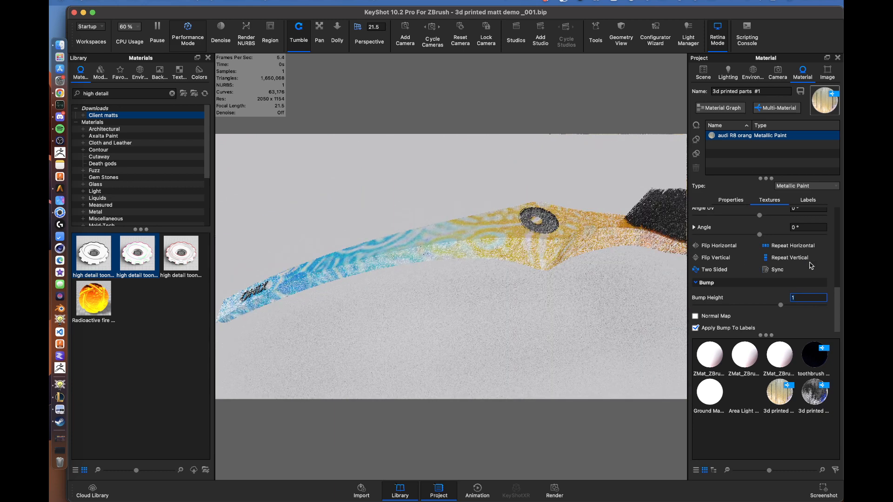
Step: Change the bump texture map's mapping type from Box to Planar
{"action": "scroll", "coordinate": [771, 266], "scroll_direction": "up", "scroll_amount": 5}
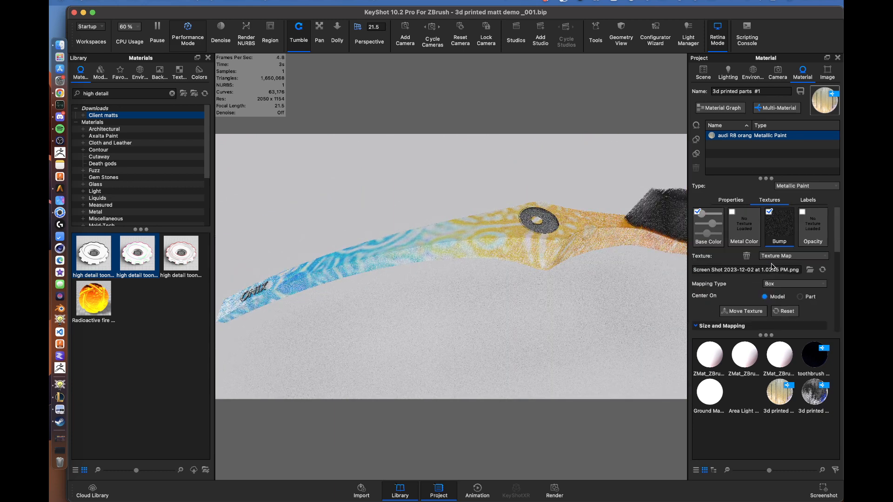
{"action": "scroll", "coordinate": [423, 269], "scroll_direction": "up", "scroll_amount": 5}
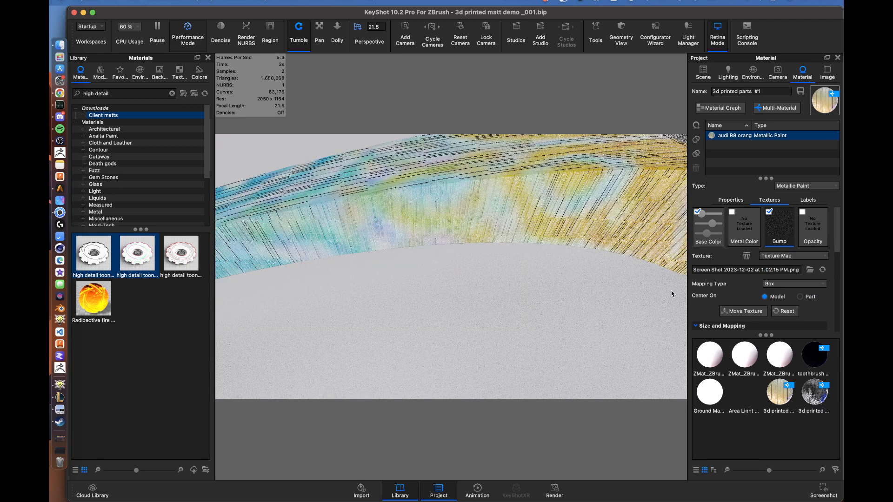
{"action": "left_click", "coordinate": [797, 283]}
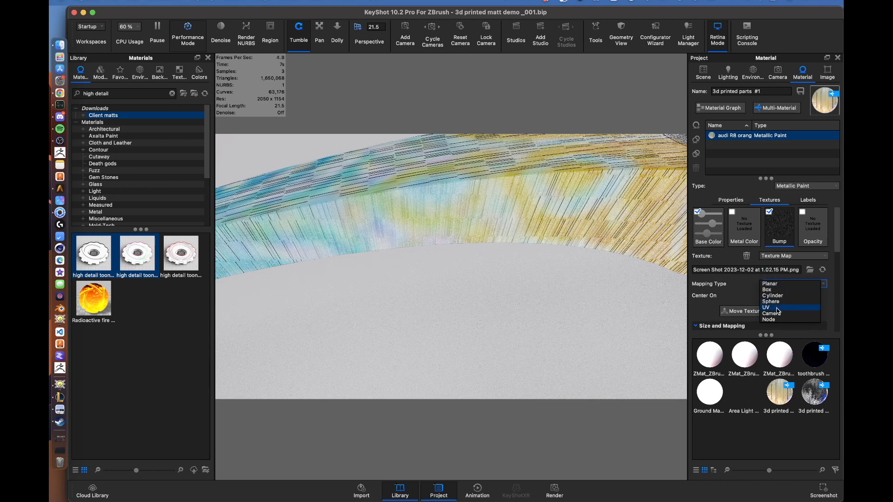
{"action": "left_click", "coordinate": [776, 284]}
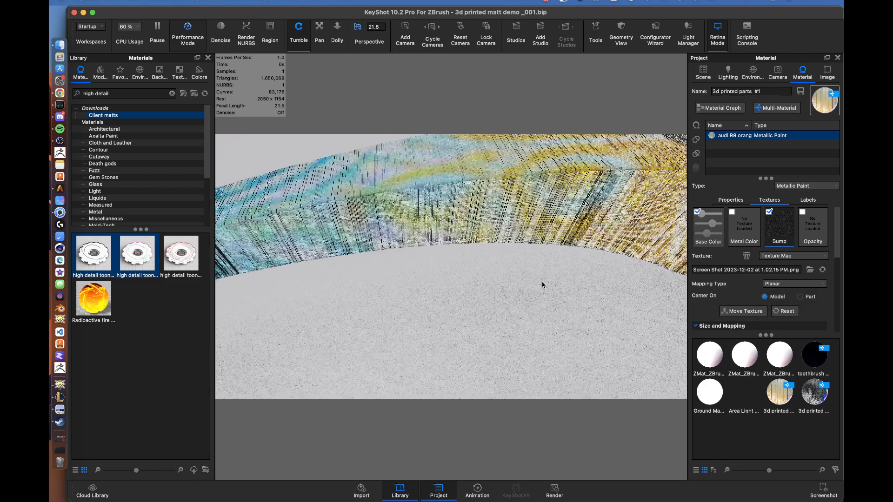
{"action": "scroll", "coordinate": [545, 287], "scroll_direction": "up", "scroll_amount": 4}
{"action": "scroll", "coordinate": [545, 286], "scroll_direction": "down", "scroll_amount": 10}
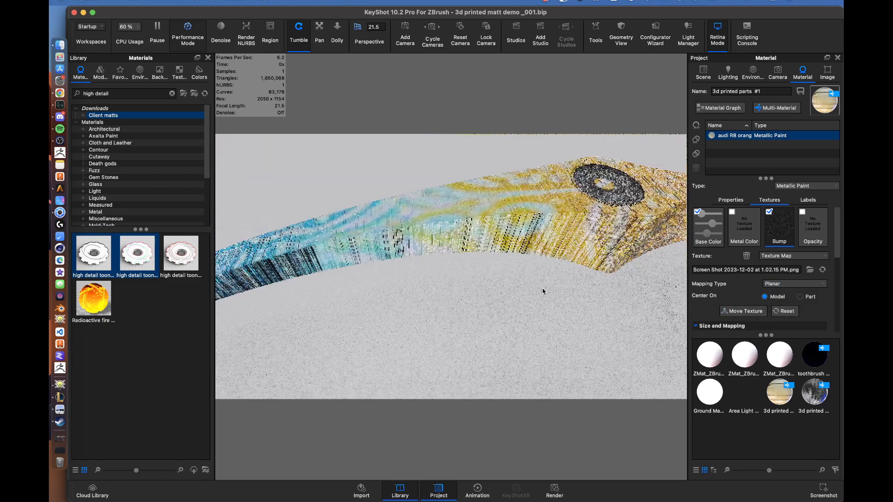
Step: Start Move Texture on the bump map with rotation enabled and try fitting its projection to X, Y, Z and X again
{"action": "left_click", "coordinate": [729, 310]}
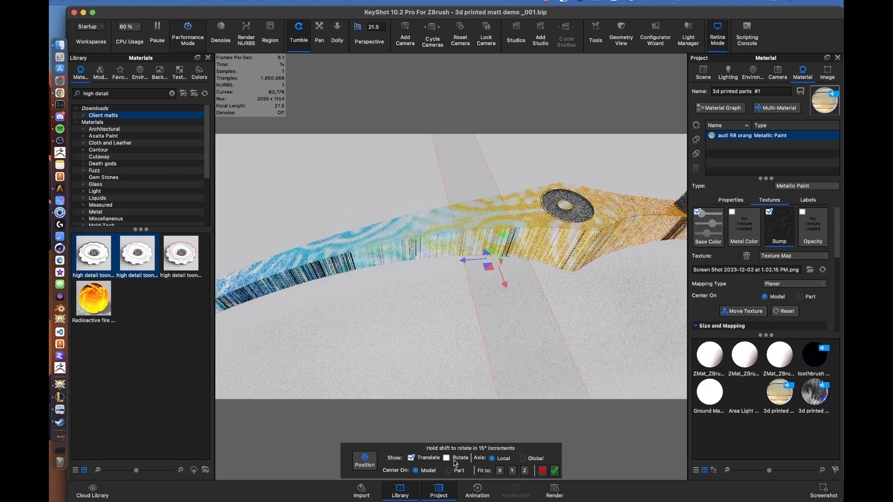
{"action": "left_click", "coordinate": [500, 470]}
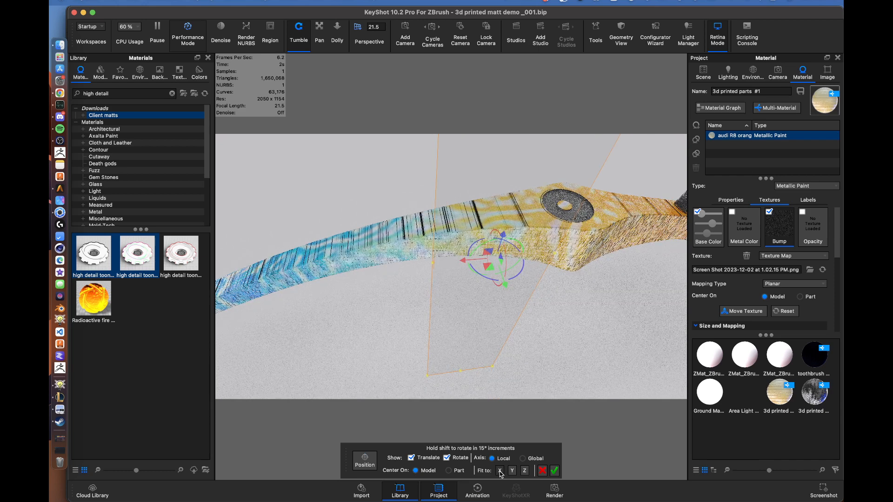
{"action": "left_click", "coordinate": [512, 470]}
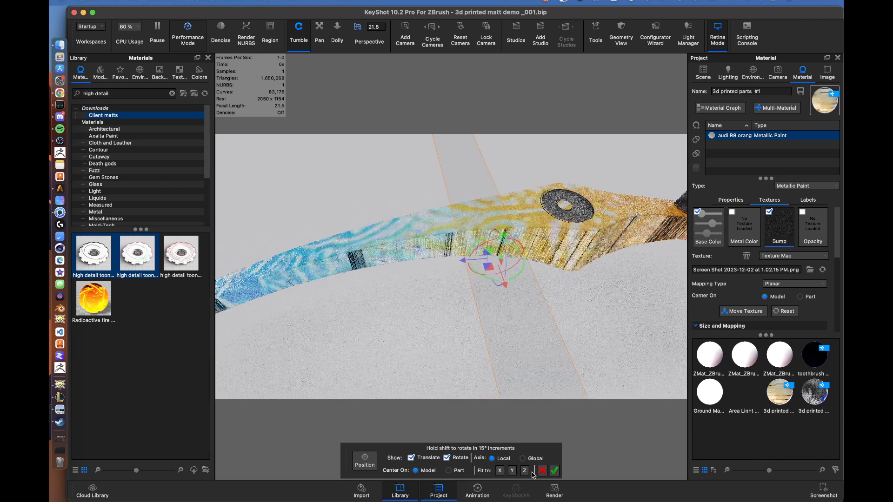
{"action": "left_click", "coordinate": [525, 471]}
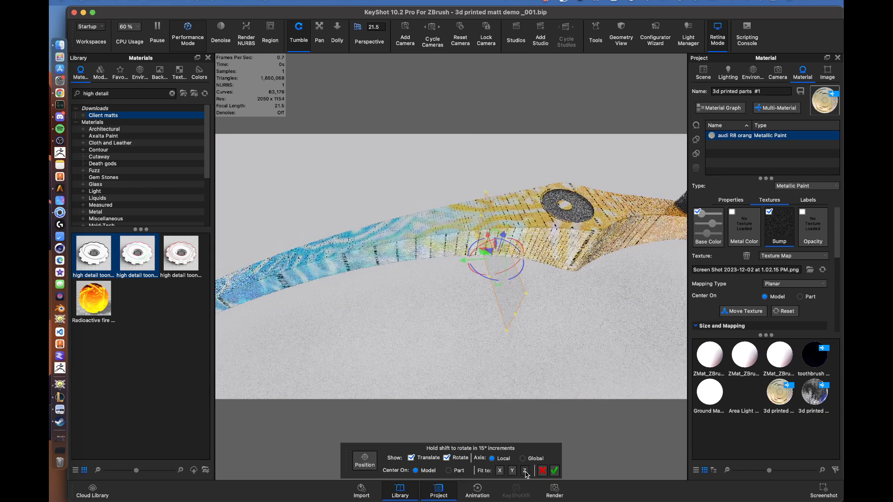
{"action": "left_click", "coordinate": [500, 471]}
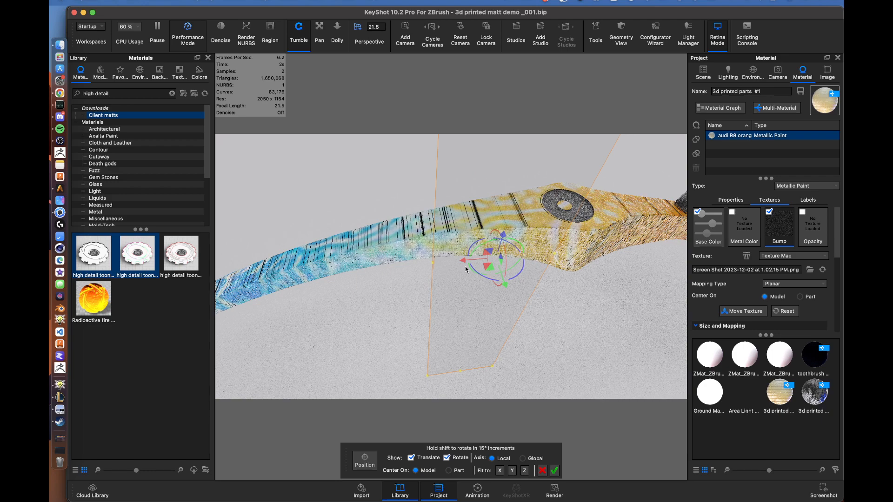
Step: Try rotating the bump map's projection plane so that it runs lengthwise along the toothbrush handle
{"action": "left_click_drag", "start_coordinate": [481, 249], "coordinate": [470, 300]}
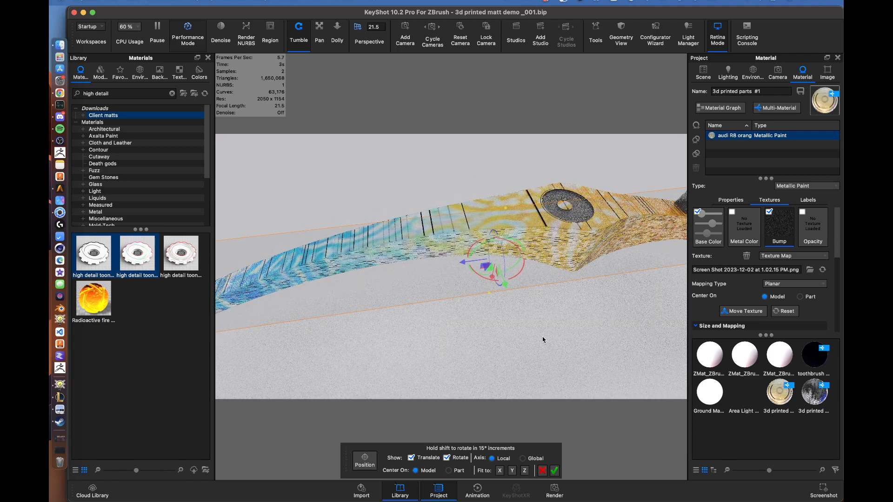
{"action": "left_click_drag", "start_coordinate": [568, 331], "coordinate": [610, 293]}
{"action": "scroll", "coordinate": [597, 306], "scroll_direction": "up", "scroll_amount": 5}
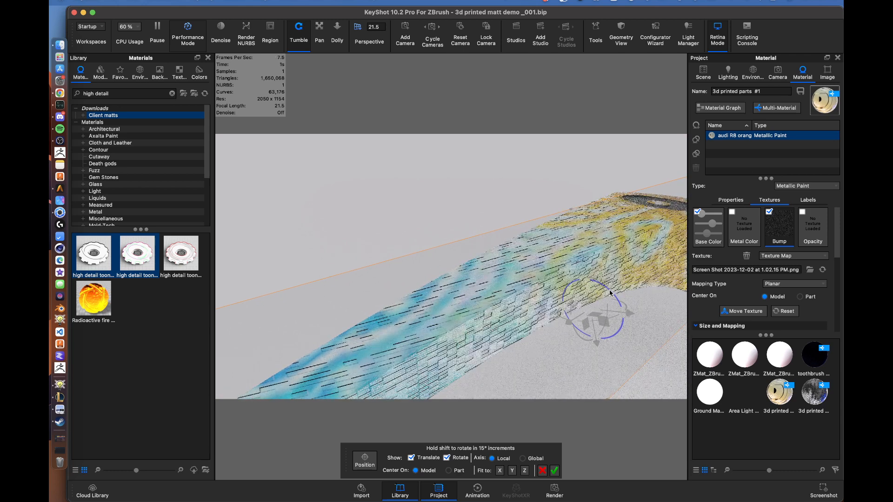
Step: Refit the bump projection to X and to Y, rotate it diagonally across the handle and accept the texture placement
{"action": "left_click", "coordinate": [500, 470]}
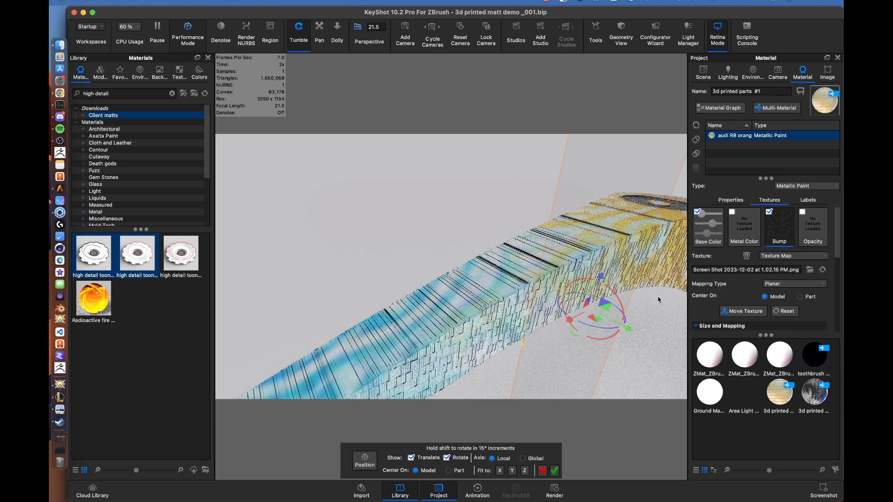
{"action": "left_click", "coordinate": [512, 470]}
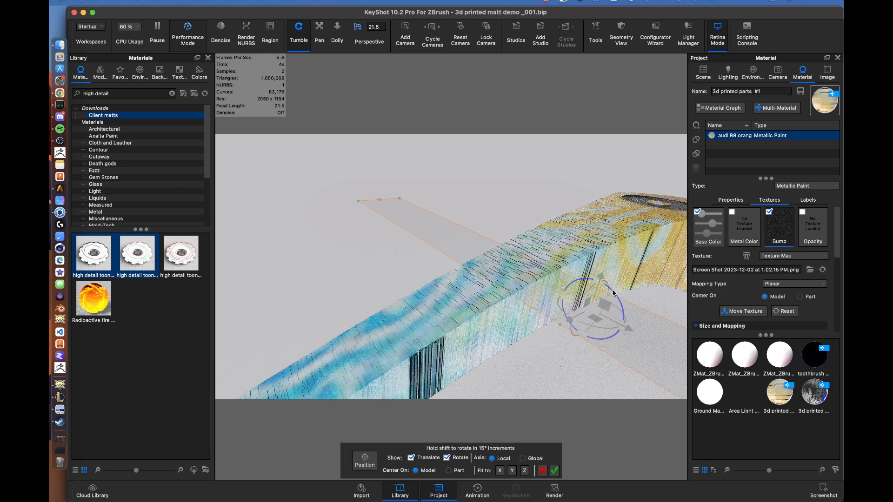
{"action": "left_click_drag", "start_coordinate": [612, 291], "coordinate": [624, 307]}
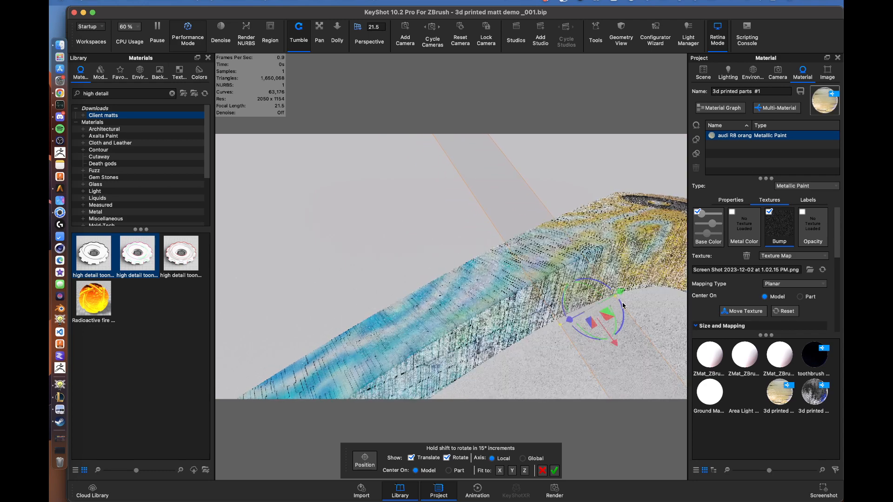
{"action": "left_click", "coordinate": [554, 470]}
Step: Set the planar bump texture map's height first to 8 and finally to 12
{"action": "scroll", "coordinate": [753, 292], "scroll_direction": "down", "scroll_amount": 5}
{"action": "scroll", "coordinate": [738, 281], "scroll_direction": "up", "scroll_amount": 5}
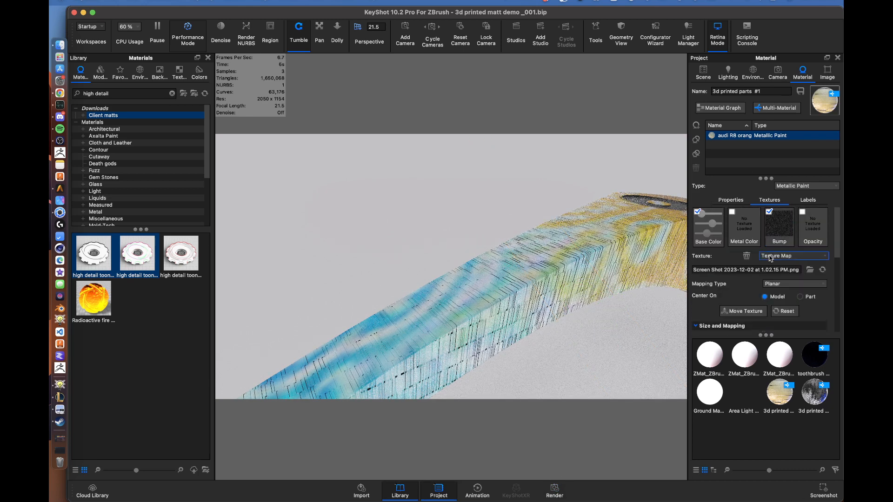
{"action": "scroll", "coordinate": [740, 282], "scroll_direction": "down", "scroll_amount": 3}
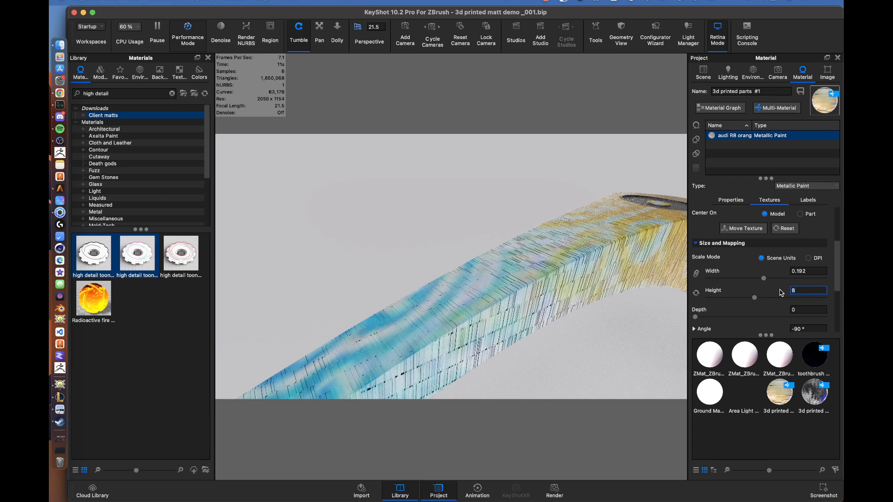
{"action": "key", "text": "Return"}
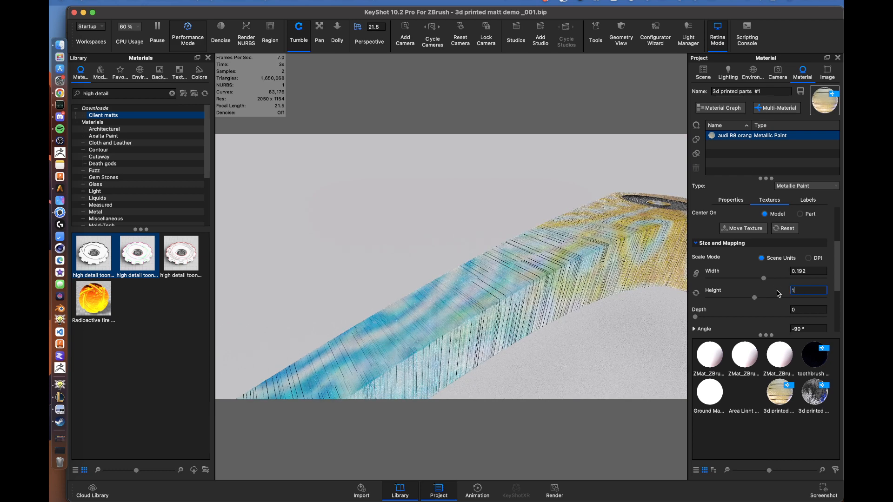
{"action": "type", "text": "2"}
{"action": "left_click_drag", "start_coordinate": [397, 290], "coordinate": [520, 337]}
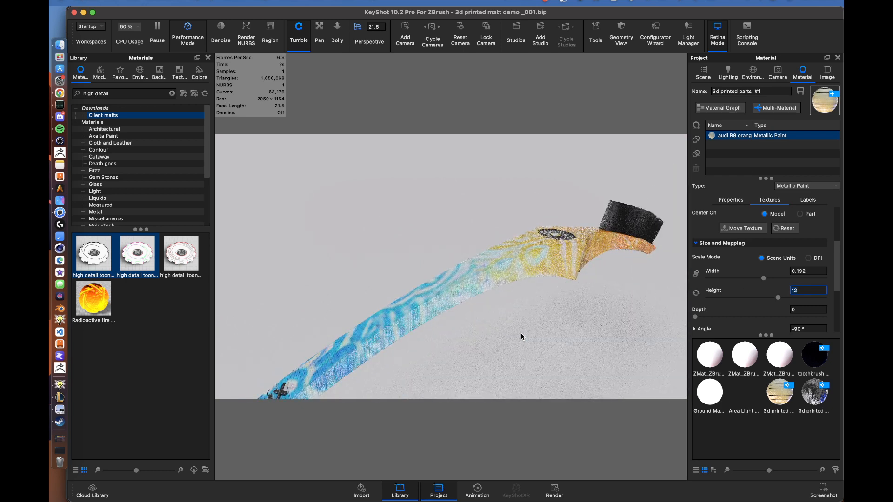
{"action": "left_click_drag", "start_coordinate": [439, 323], "coordinate": [326, 319]}
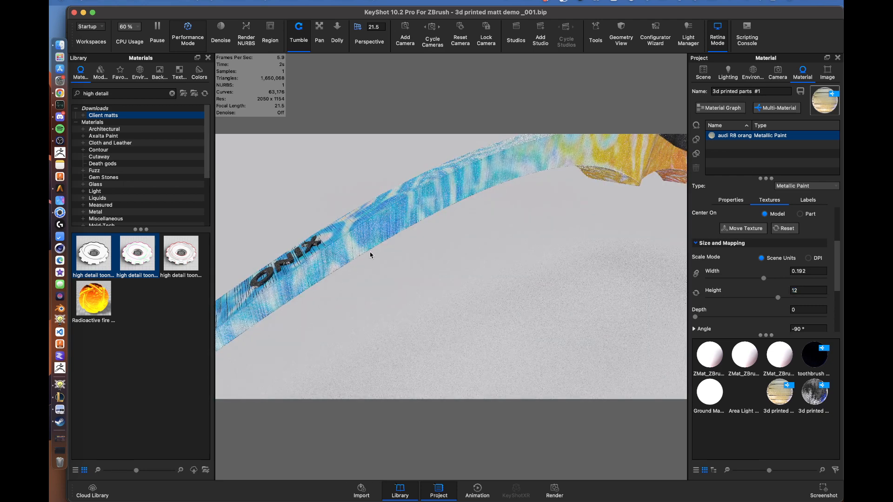
Step: Turn off the base colour texture on the toothbrush handle's metallic paint, keeping the bump map enabled
{"action": "left_click_drag", "start_coordinate": [554, 249], "coordinate": [482, 277]}
{"action": "scroll", "coordinate": [814, 223], "scroll_direction": "up", "scroll_amount": 4}
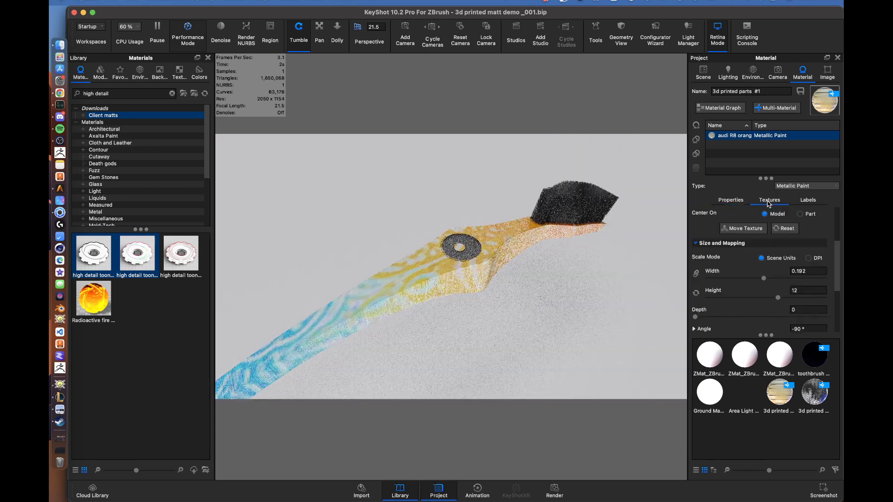
{"action": "left_click", "coordinate": [696, 212]}
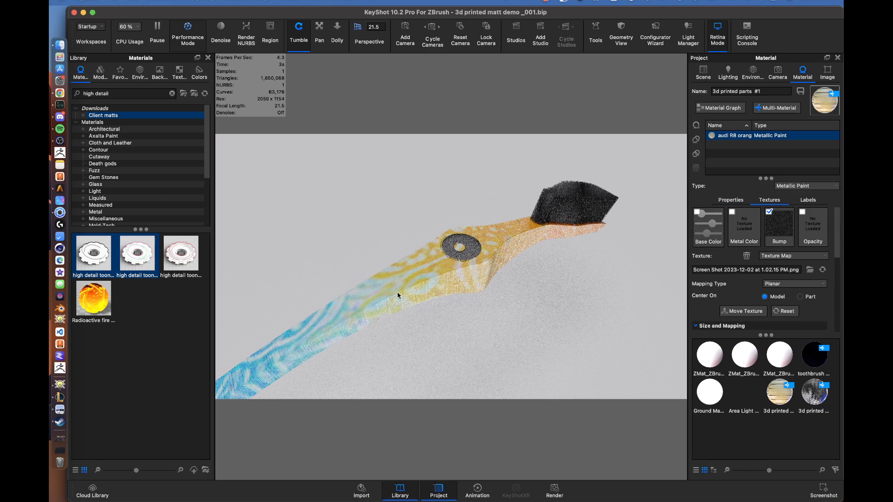
{"action": "left_click_drag", "start_coordinate": [399, 294], "coordinate": [487, 268]}
{"action": "scroll", "coordinate": [487, 269], "scroll_direction": "down", "scroll_amount": 5}
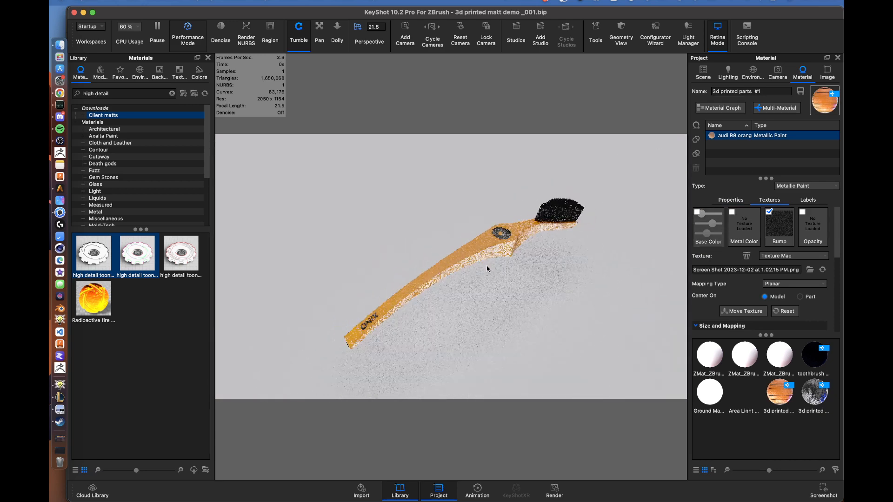
{"action": "scroll", "coordinate": [487, 268], "scroll_direction": "up", "scroll_amount": 7}
{"action": "scroll", "coordinate": [772, 292], "scroll_direction": "down", "scroll_amount": 4}
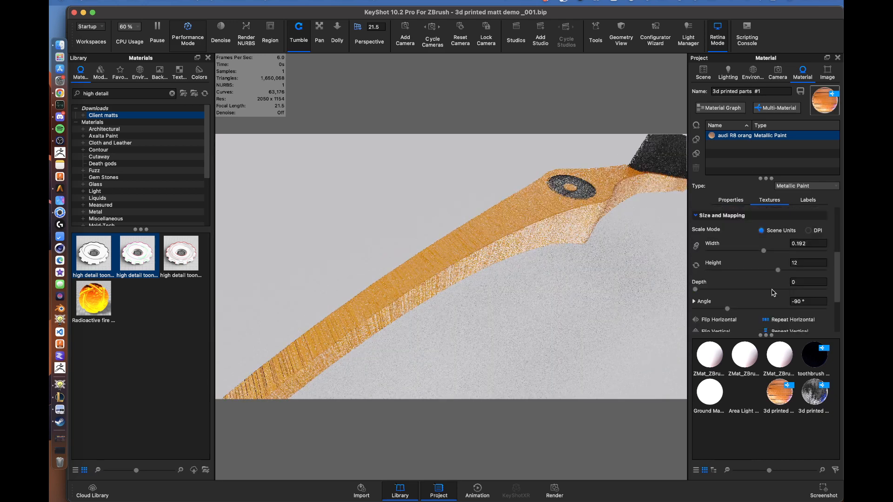
Step: Darken the metallic paint's orange base colour to a value of 90 % and accept the colour
{"action": "left_click", "coordinate": [730, 200]}
{"action": "left_click", "coordinate": [811, 214]}
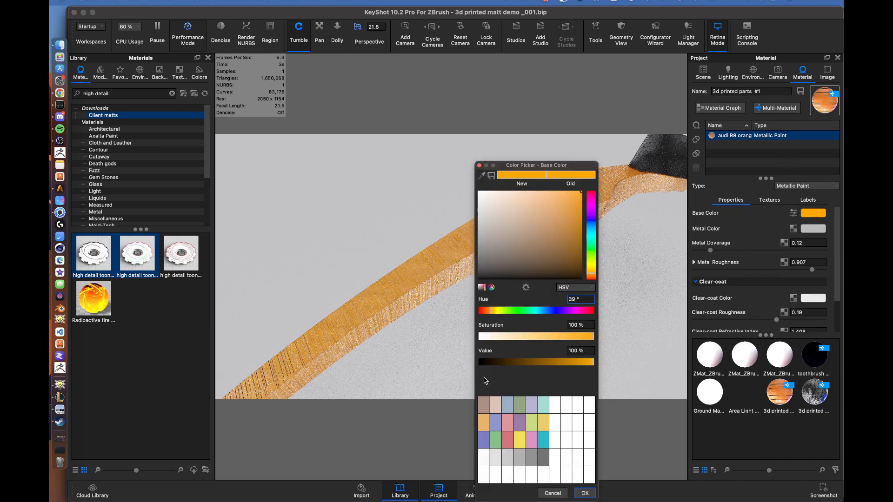
{"action": "left_click_drag", "start_coordinate": [537, 362], "coordinate": [582, 370]}
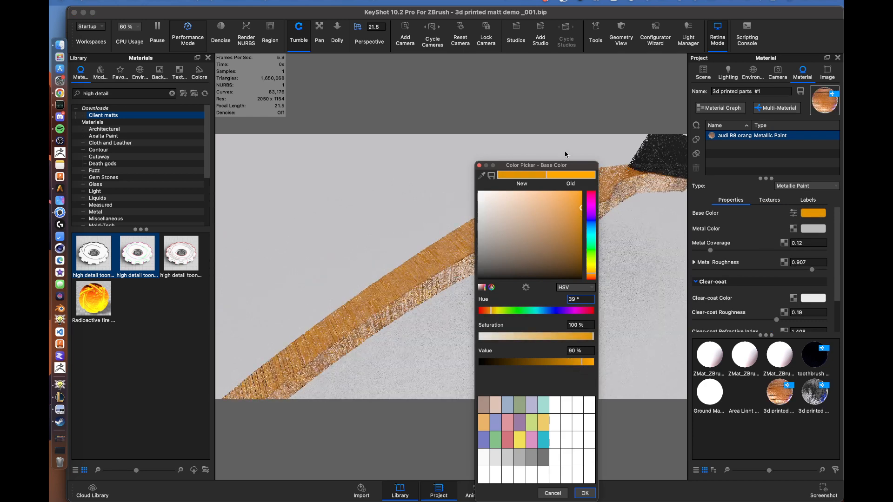
{"action": "left_click_drag", "start_coordinate": [577, 169], "coordinate": [344, 131]}
{"action": "left_click", "coordinate": [354, 454]}
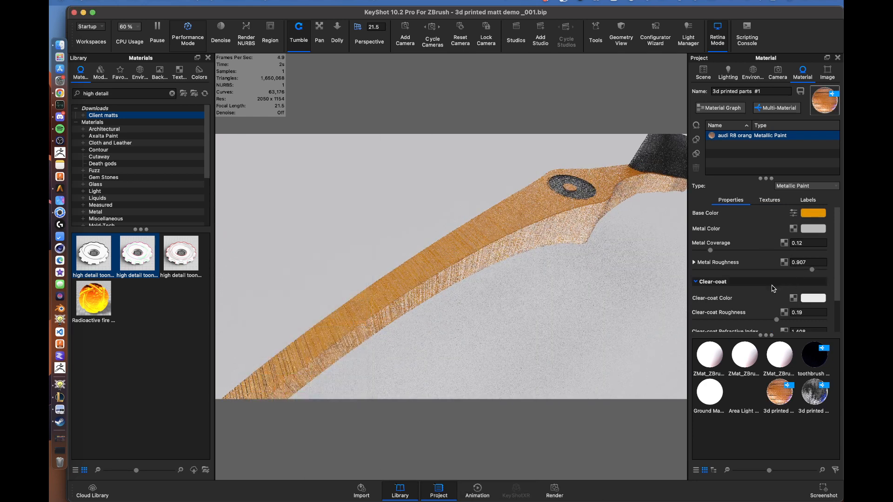
Step: Set the handle material's clear-coat roughness first to 0.4 and finally to 0.289, checking the handle from several angles
{"action": "scroll", "coordinate": [770, 289], "scroll_direction": "down", "scroll_amount": 2}
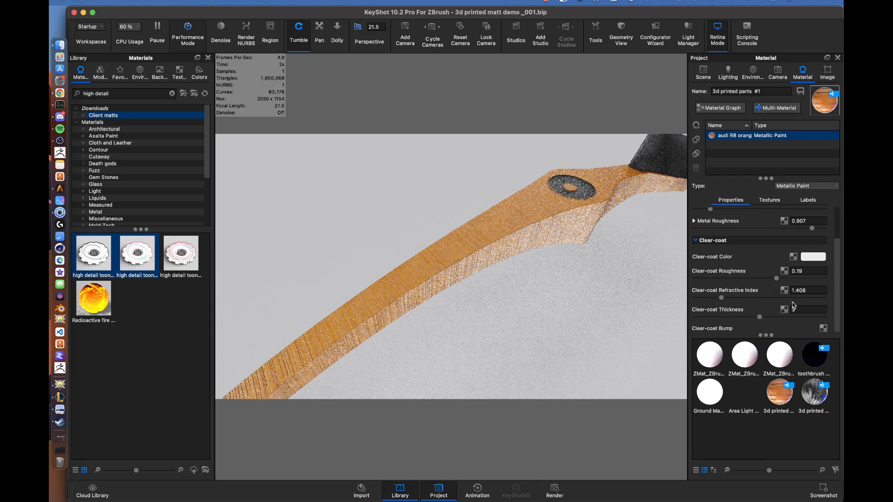
{"action": "left_click_drag", "start_coordinate": [804, 272], "coordinate": [778, 270]}
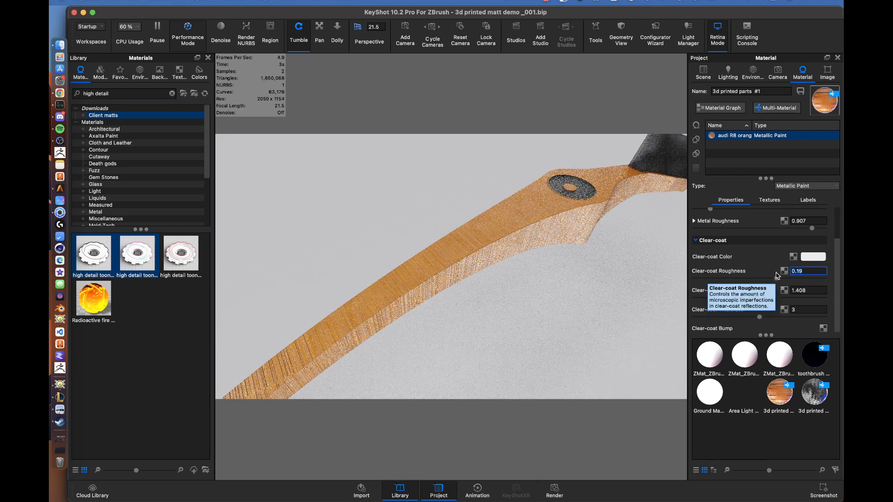
{"action": "type", "text": "0.4"}
{"action": "key", "text": "Return"}
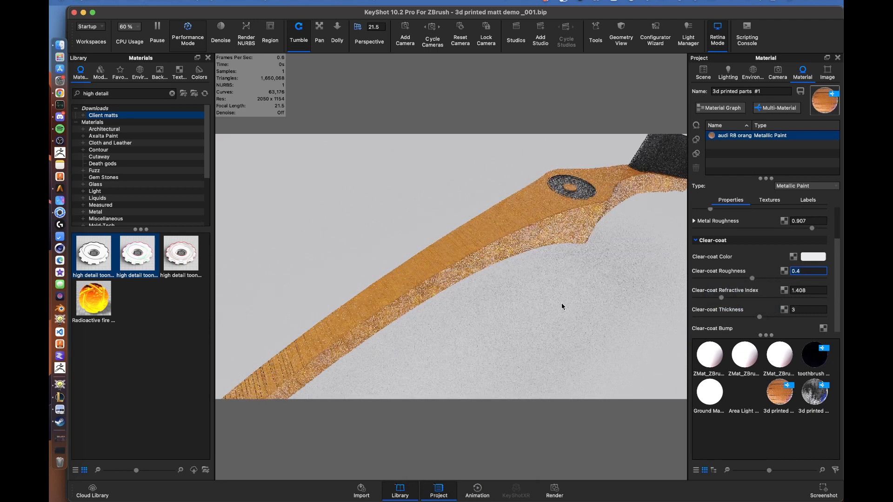
{"action": "left_click_drag", "start_coordinate": [584, 321], "coordinate": [552, 279]}
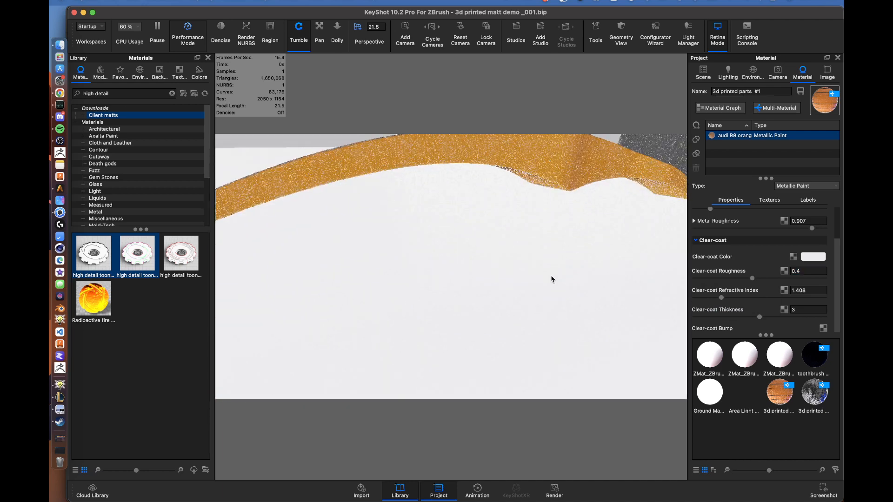
{"action": "left_click_drag", "start_coordinate": [605, 300], "coordinate": [618, 293]}
{"action": "left_click_drag", "start_coordinate": [751, 278], "coordinate": [737, 279]}
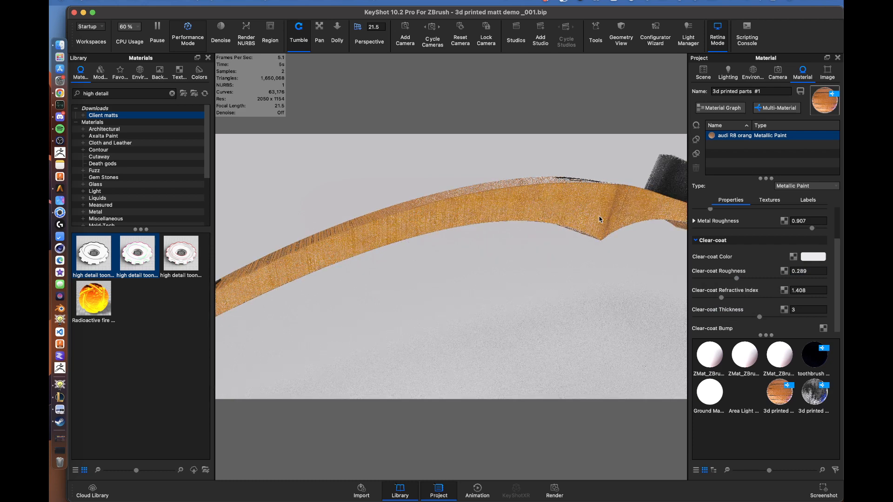
{"action": "left_click_drag", "start_coordinate": [620, 277], "coordinate": [391, 289]}
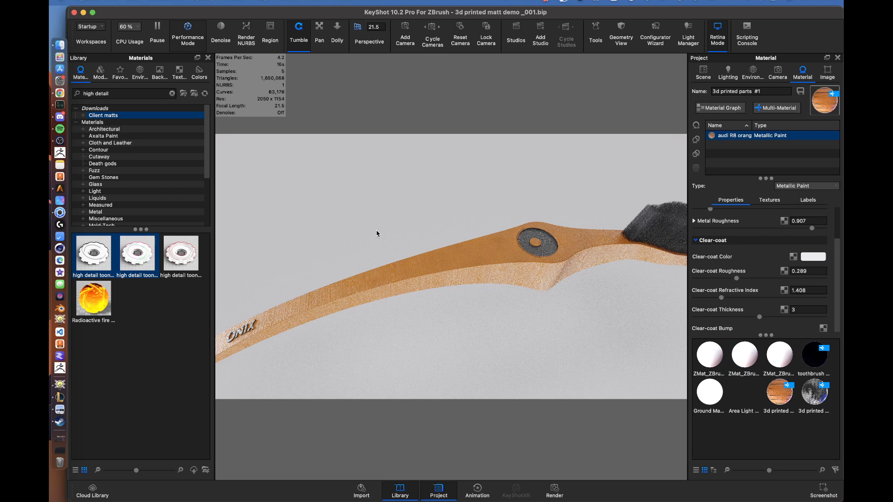
Step: Enlarge the material properties area to show all clear-coat settings, pausing real-time rendering in the meantime
{"action": "left_click", "coordinate": [157, 28]}
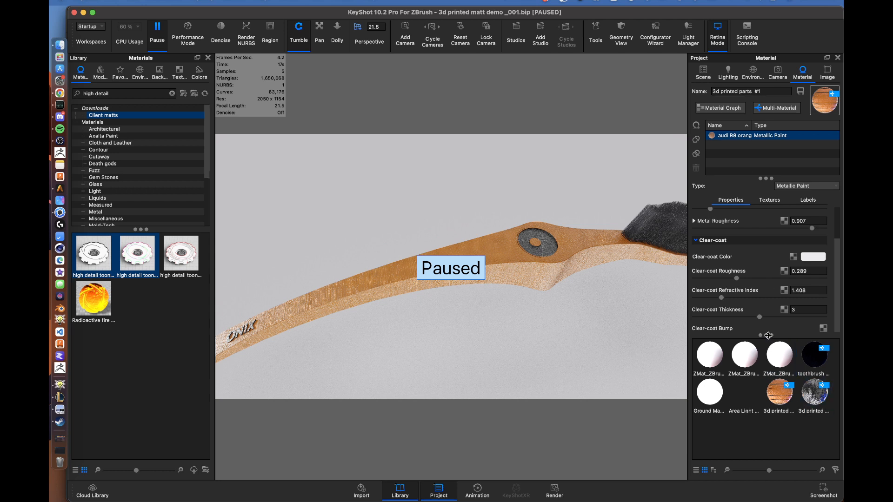
{"action": "left_click_drag", "start_coordinate": [775, 336], "coordinate": [781, 437]}
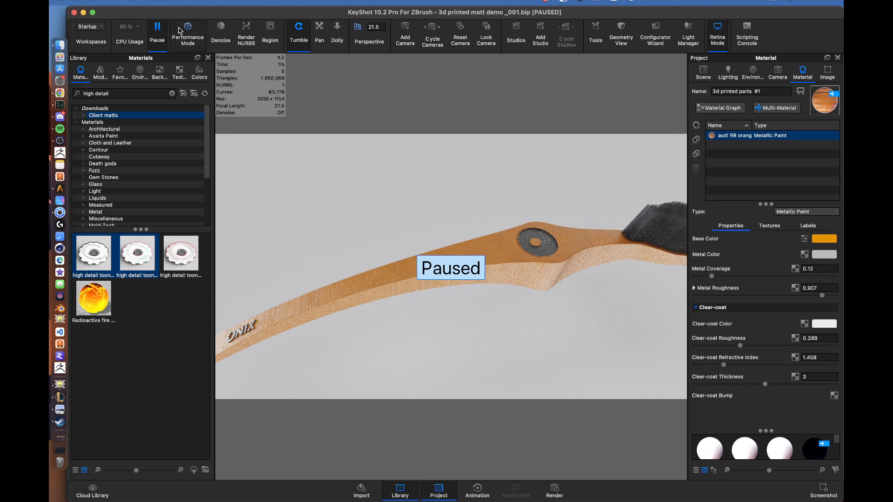
{"action": "left_click", "coordinate": [159, 32]}
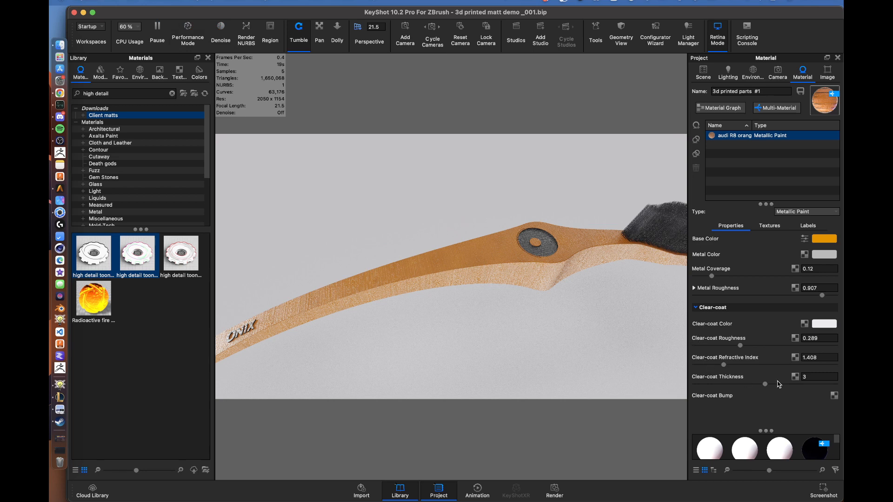
Step: Set the clear-coat colour to a blue-violet with hue 236°, saturation 60 % and value 100 %
{"action": "left_click", "coordinate": [829, 323]}
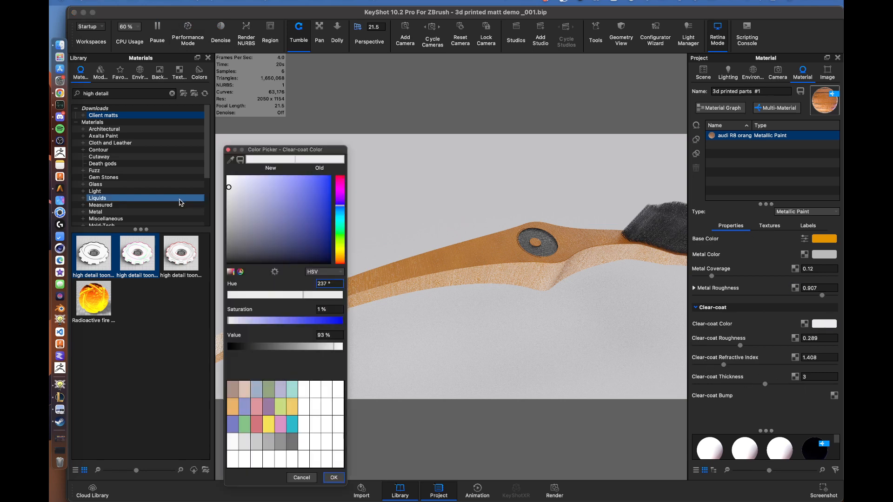
{"action": "left_click_drag", "start_coordinate": [320, 198], "coordinate": [315, 176]}
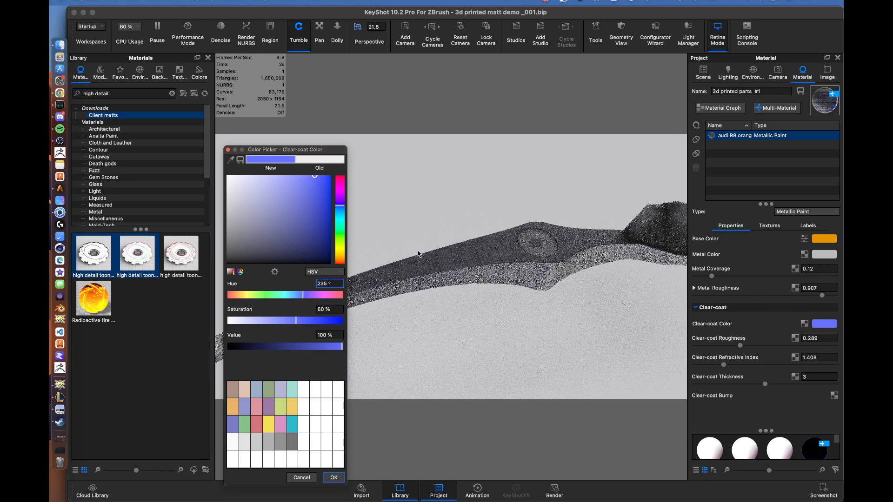
{"action": "left_click", "coordinate": [334, 478]}
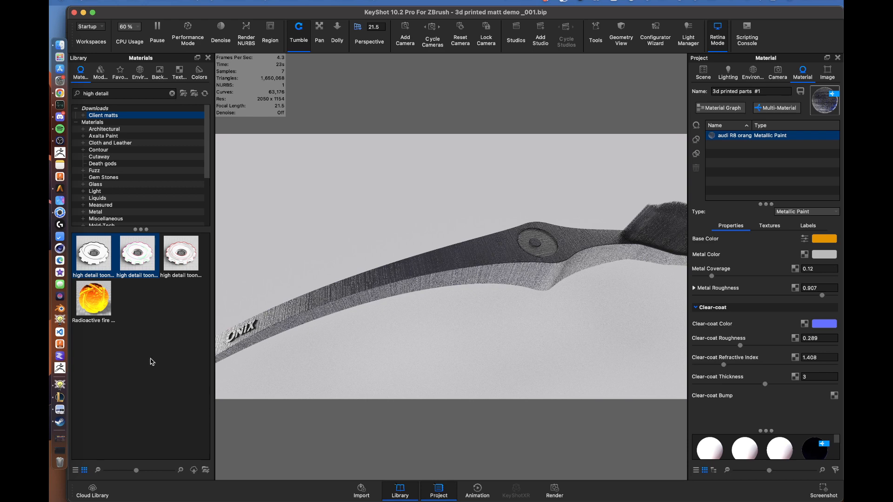
Step: Save a screenshot of the real-time render showing the toothbrush handle close up
{"action": "scroll", "coordinate": [309, 321], "scroll_direction": "down", "scroll_amount": 5}
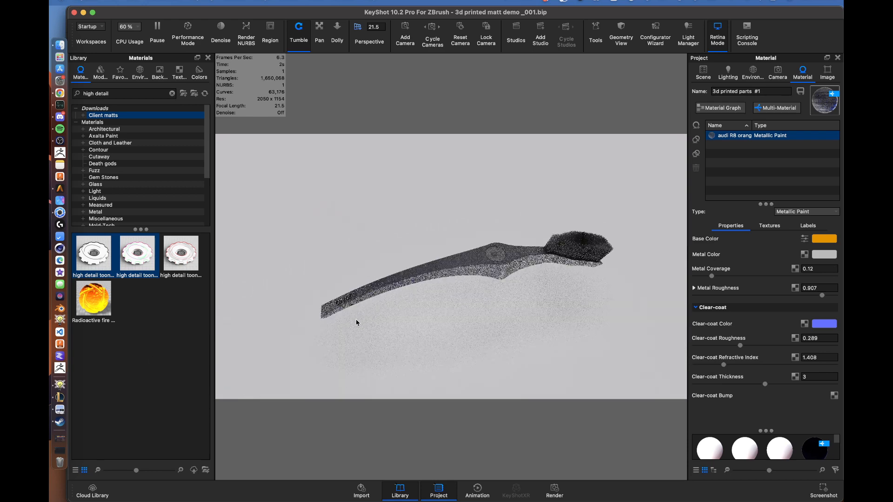
{"action": "scroll", "coordinate": [361, 318], "scroll_direction": "up", "scroll_amount": 5}
{"action": "scroll", "coordinate": [362, 319], "scroll_direction": "up", "scroll_amount": 5}
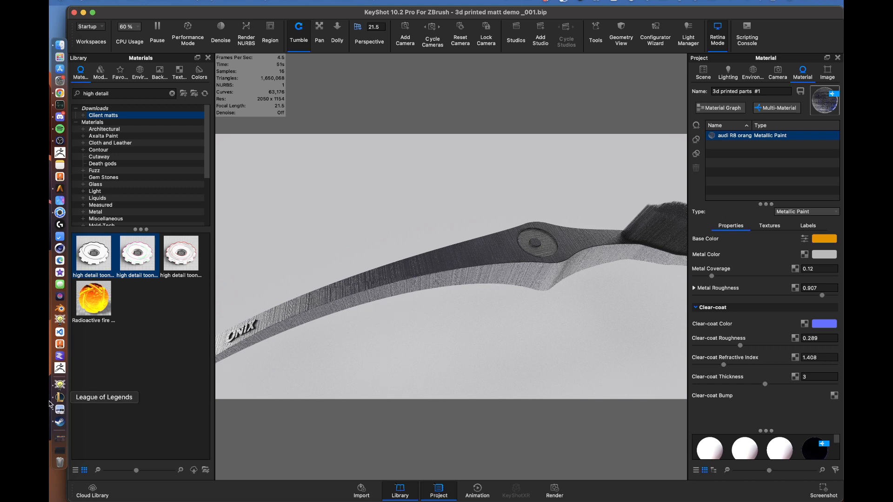
{"action": "left_click", "coordinate": [821, 492]}
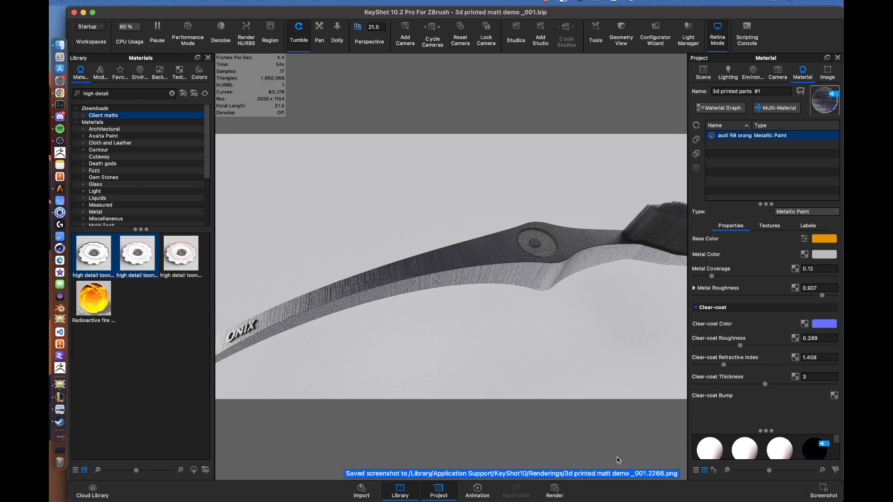